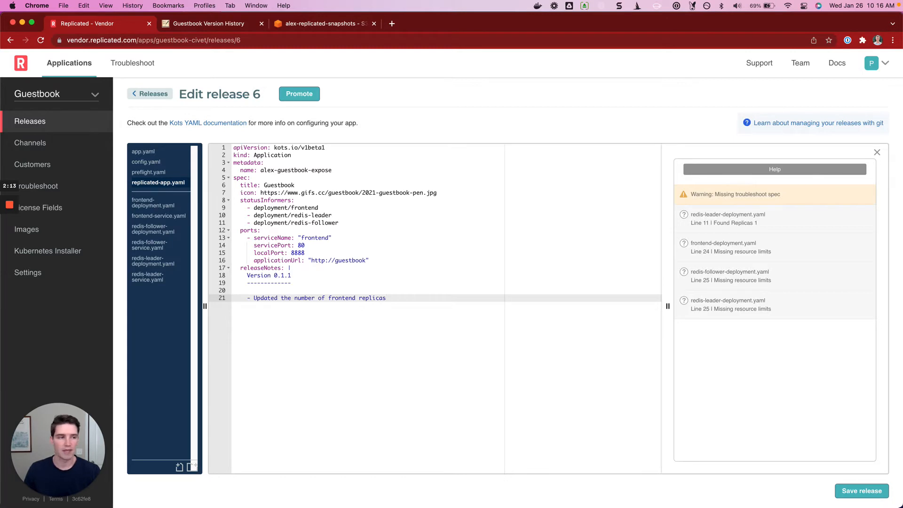
Add the backup.yaml and support-bundle.yaml files to the release's file list.
left_click_drag(902, 230, 158, 176)
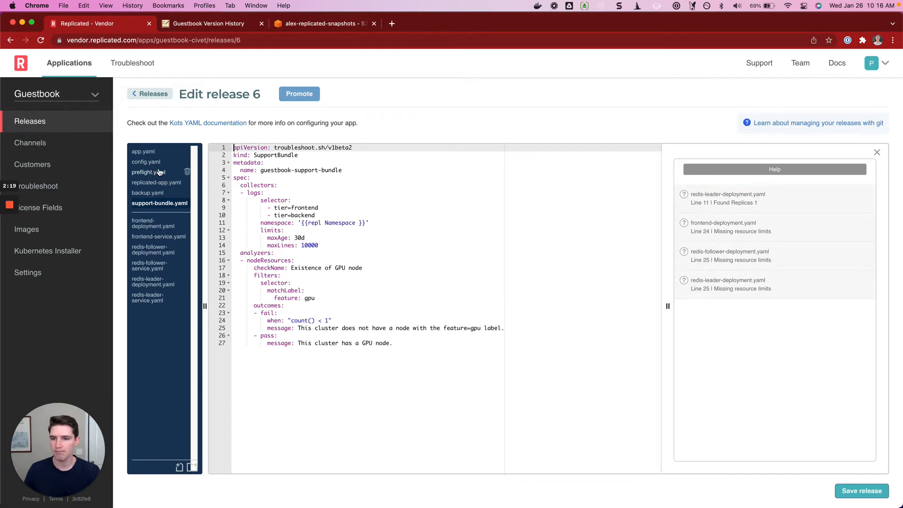
left_click(484, 366)
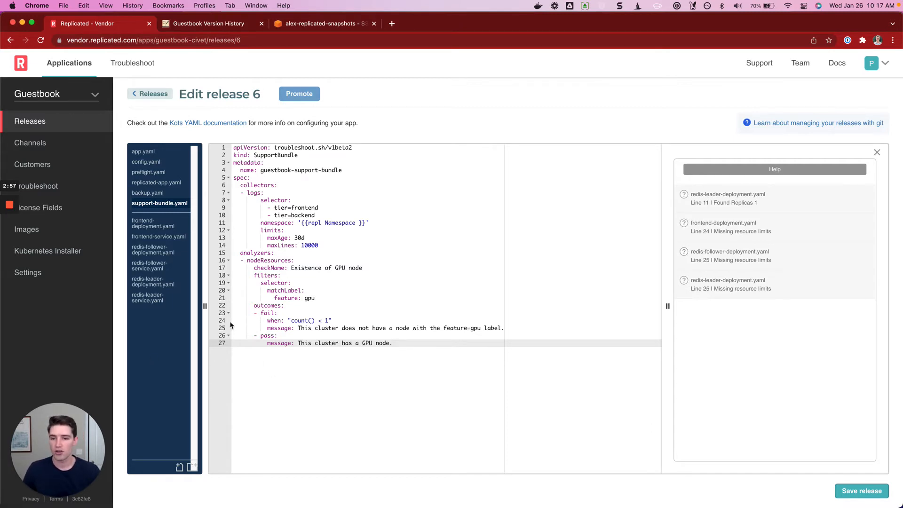
Examine the collectors section of support-bundle.yaml, including the frontend and backend tier selectors for the logs.
left_click_drag(319, 245, 234, 185)
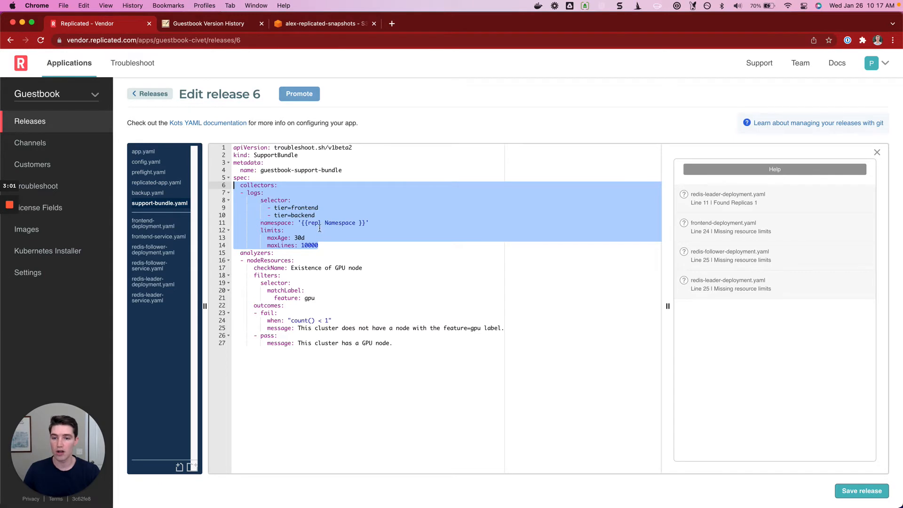
left_click(321, 215)
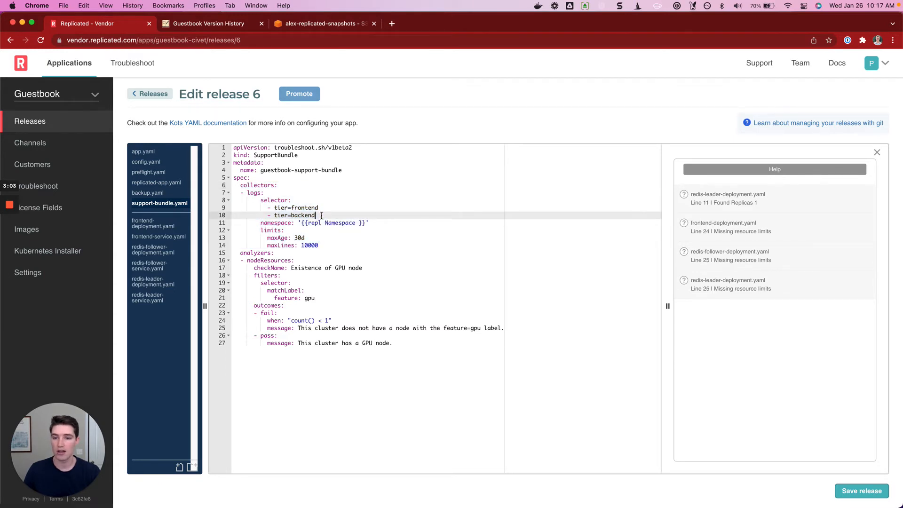
left_click_drag(321, 215, 234, 210)
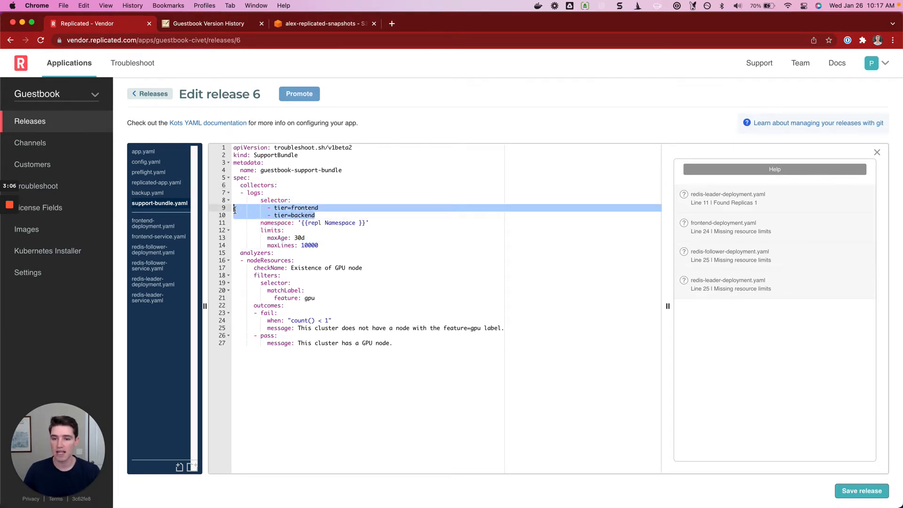
left_click(388, 217)
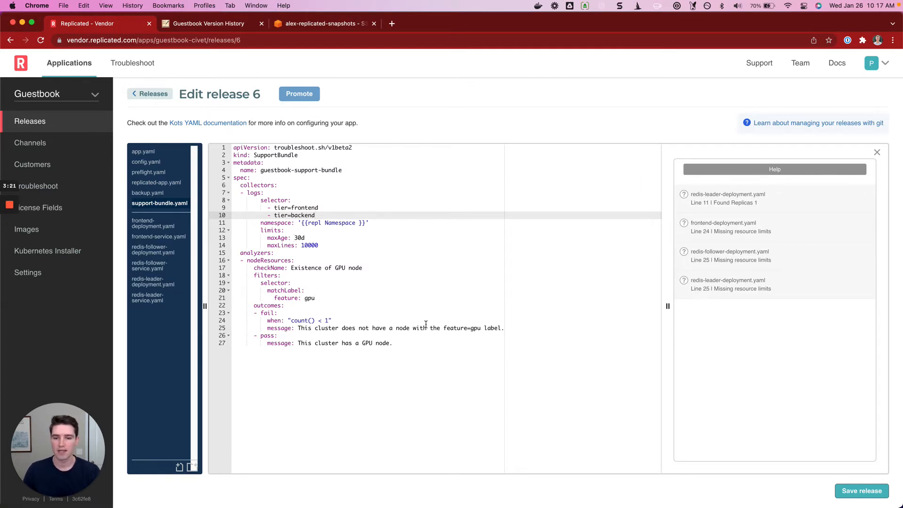
Examine the GPU node analyzer in support-bundle.yaml: its label filter, fail condition, and fail and pass messages.
left_click_drag(416, 343, 232, 257)
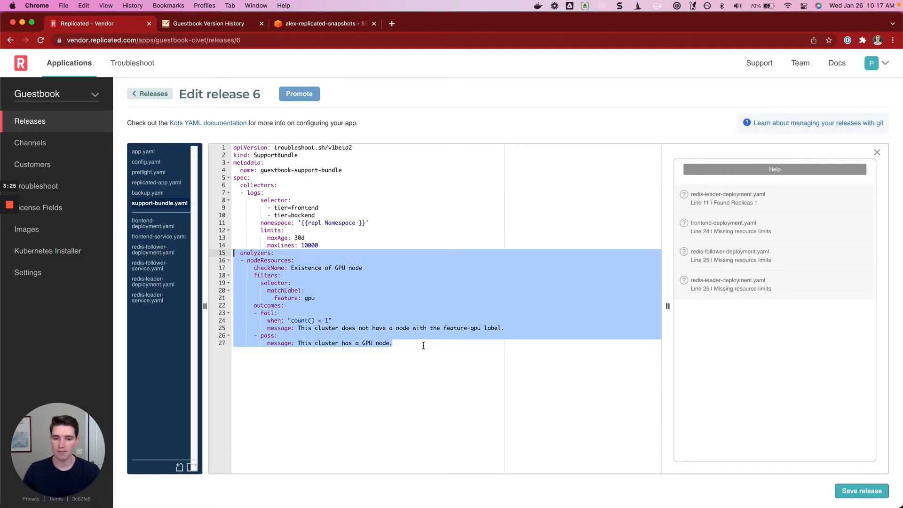
left_click(424, 346)
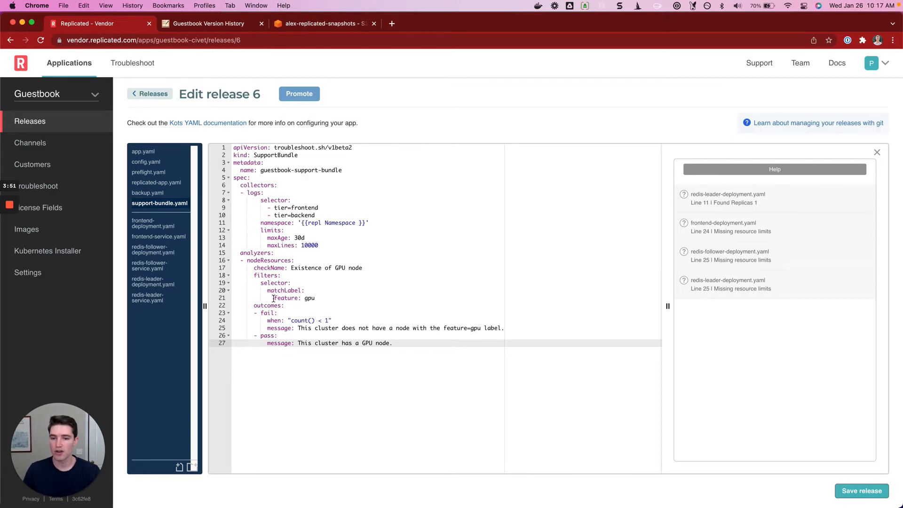
left_click_drag(276, 300, 331, 300)
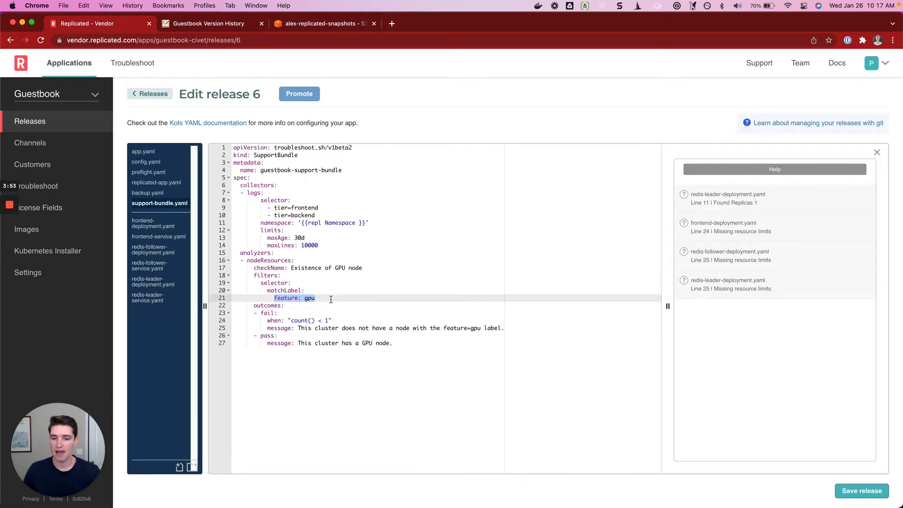
left_click(331, 299)
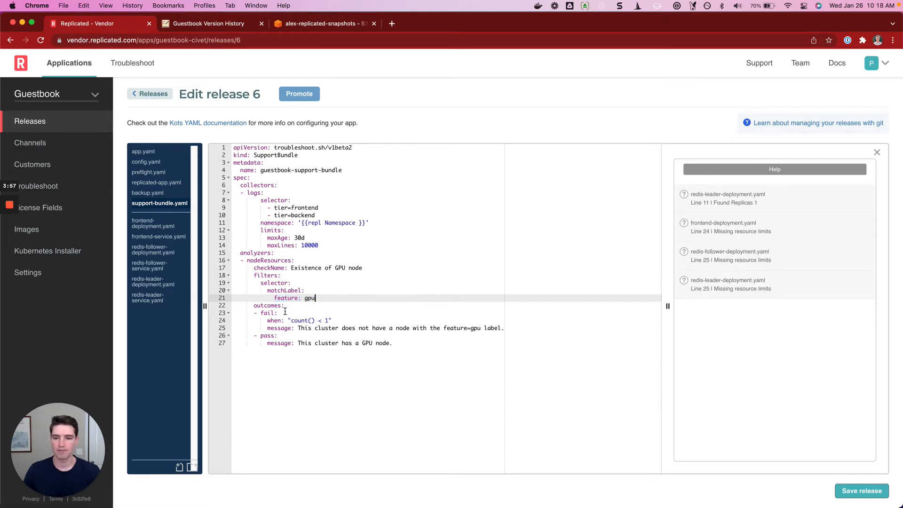
left_click_drag(292, 321, 331, 320)
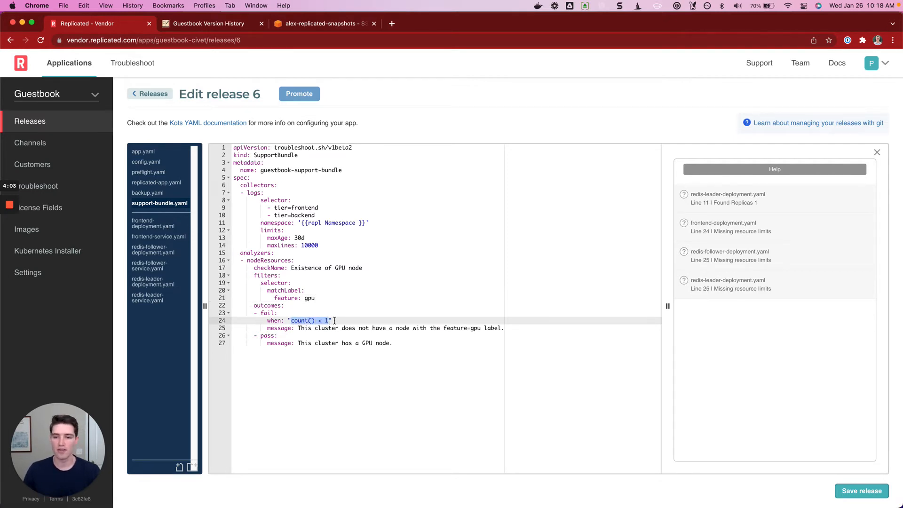
left_click(334, 320)
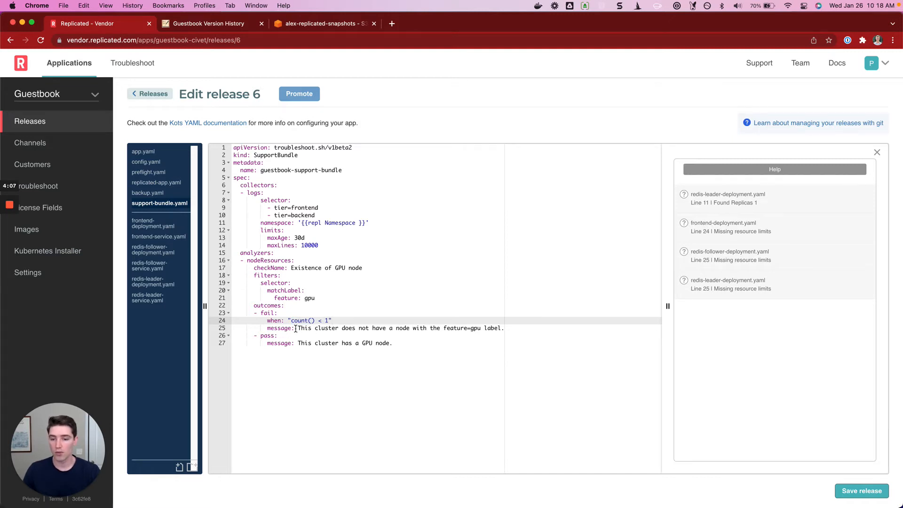
left_click_drag(296, 329, 512, 329)
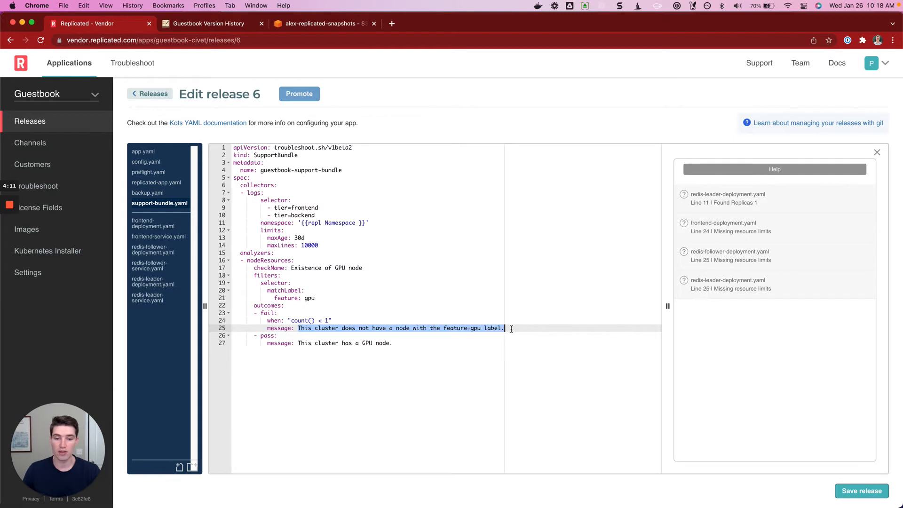
left_click(512, 329)
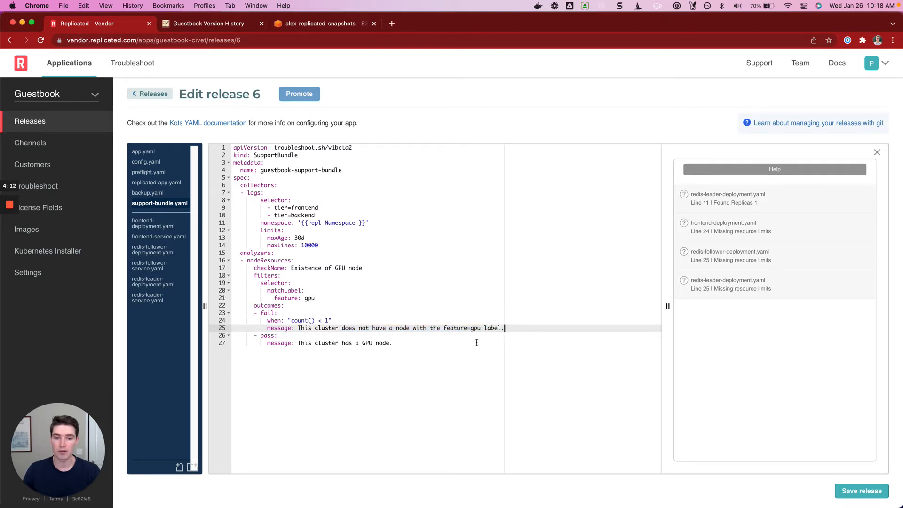
double_click(267, 313)
left_click(265, 336)
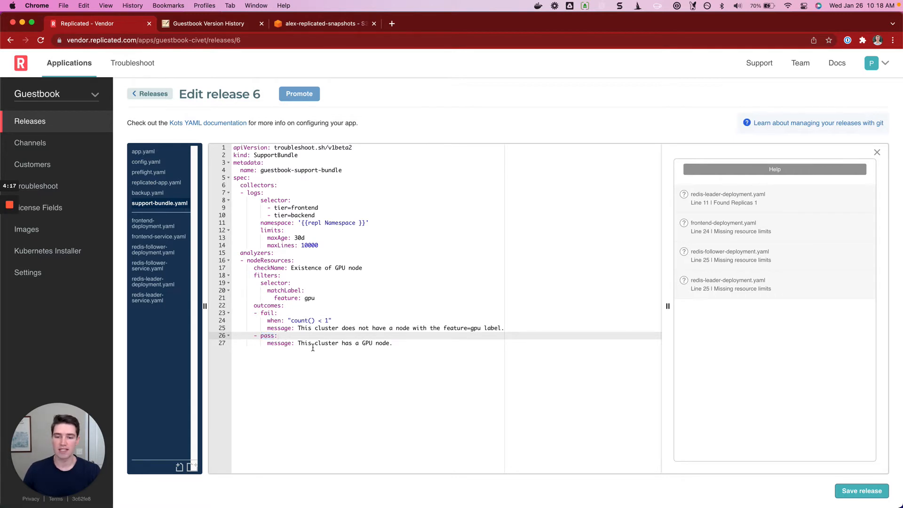
left_click(296, 343)
left_click_drag(296, 343, 398, 343)
left_click(402, 343)
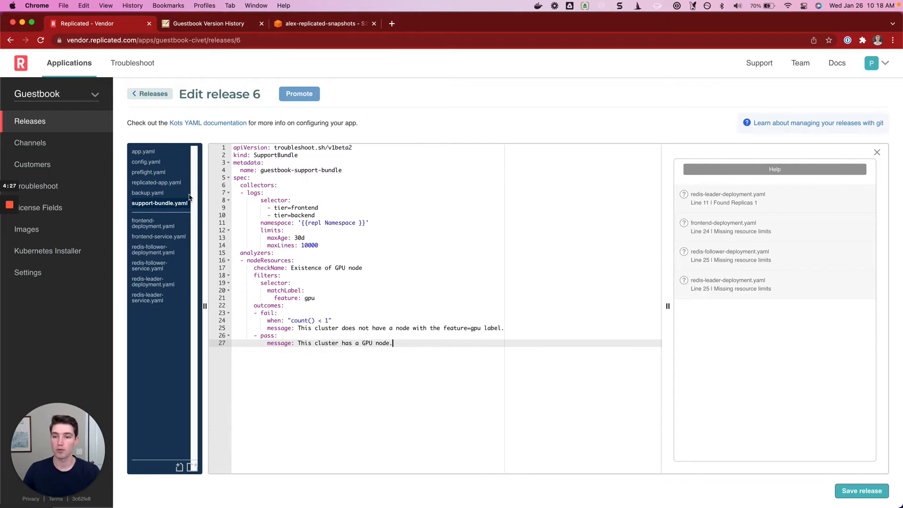
Open backup.yaml and examine the spec of its Velero Backup resource.
left_click(152, 193)
left_click(431, 237)
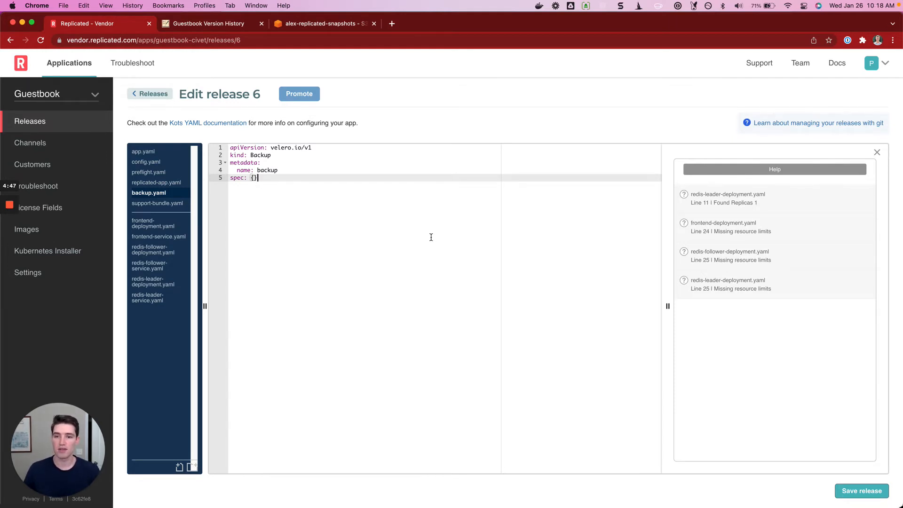
key("super+shift+Left")
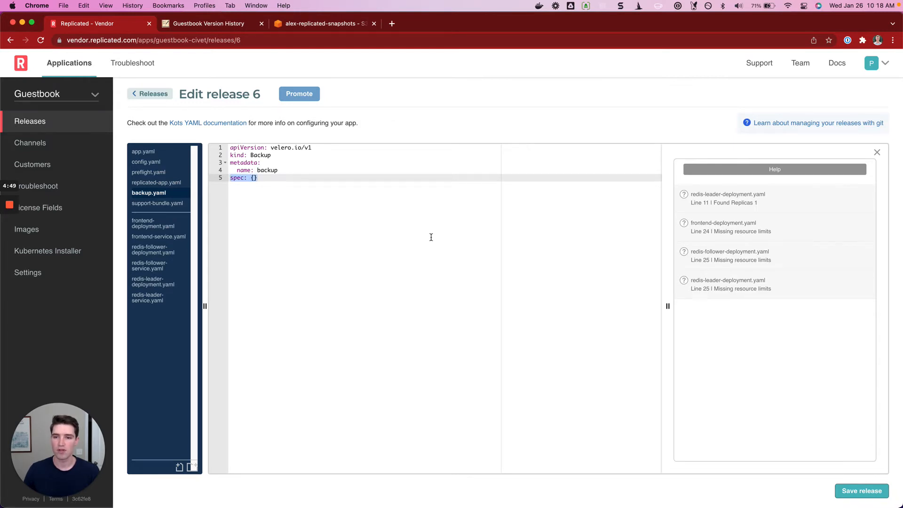
key("Right")
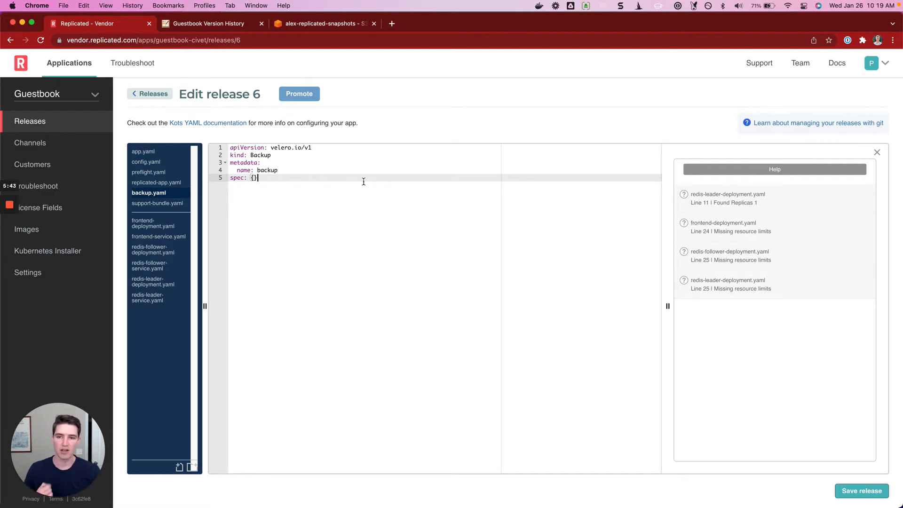
Save the release, then start promoting it with the Stable channel selected.
left_click(844, 492)
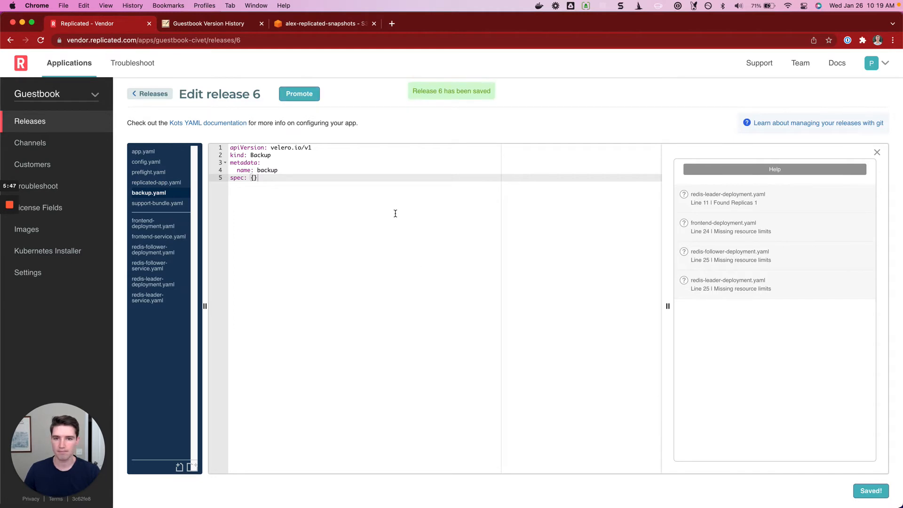
left_click(297, 96)
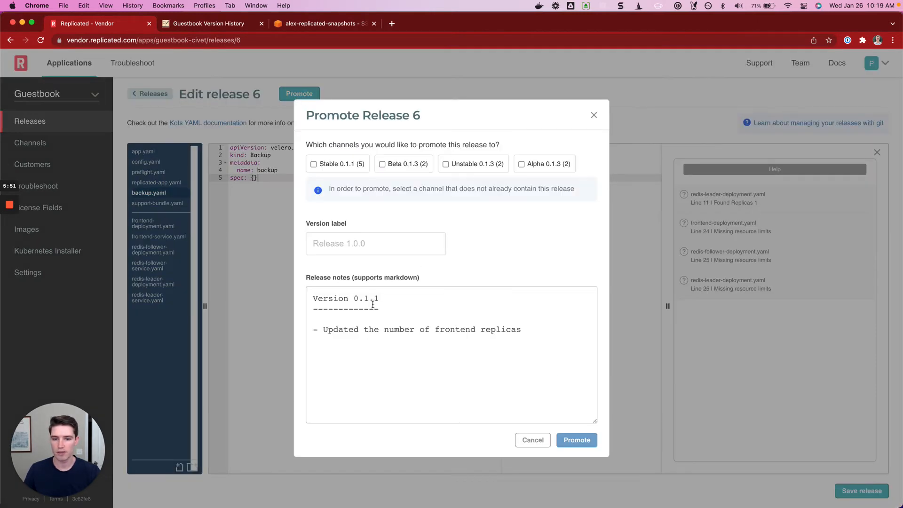
left_click(369, 330)
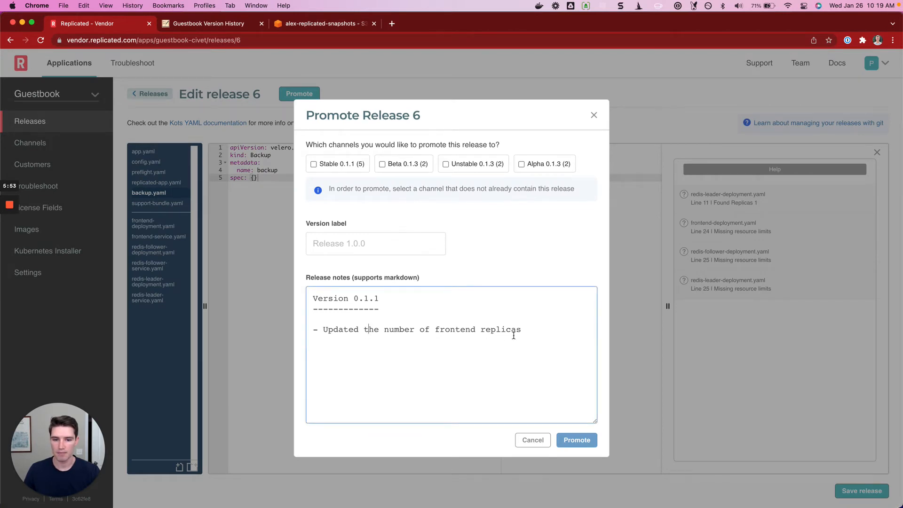
left_click_drag(522, 330, 365, 322)
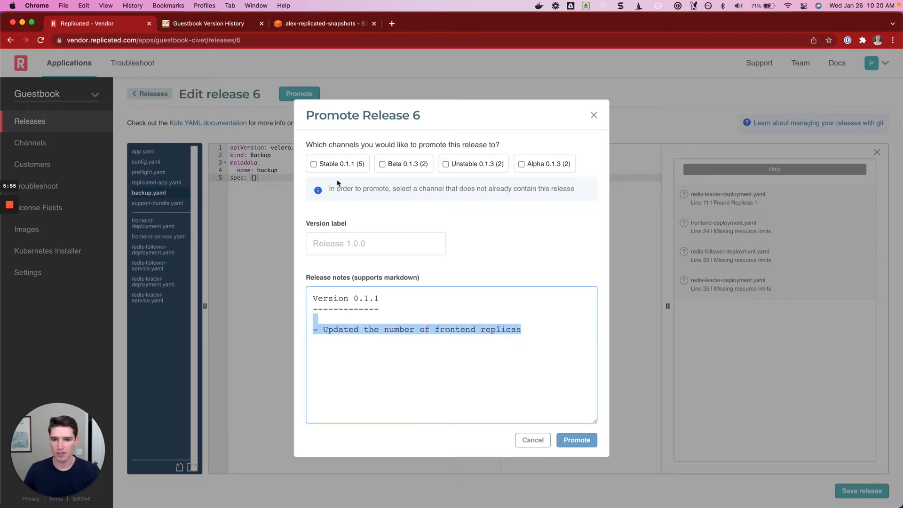
left_click(333, 165)
Change the release notes to Version 0.1.2 with the entry "Included the backup and support bundle resources." and promote the release.
left_click(381, 300)
key("BackSpace")
type("2")
key("Down")
key("Down")
key("Down")
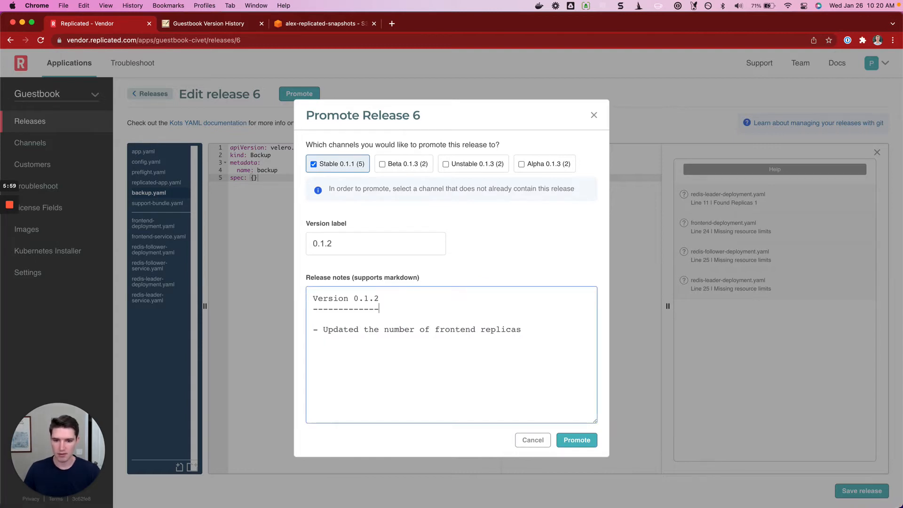
key("shift+super+Right")
type("Included the backup and support bundle resources.")
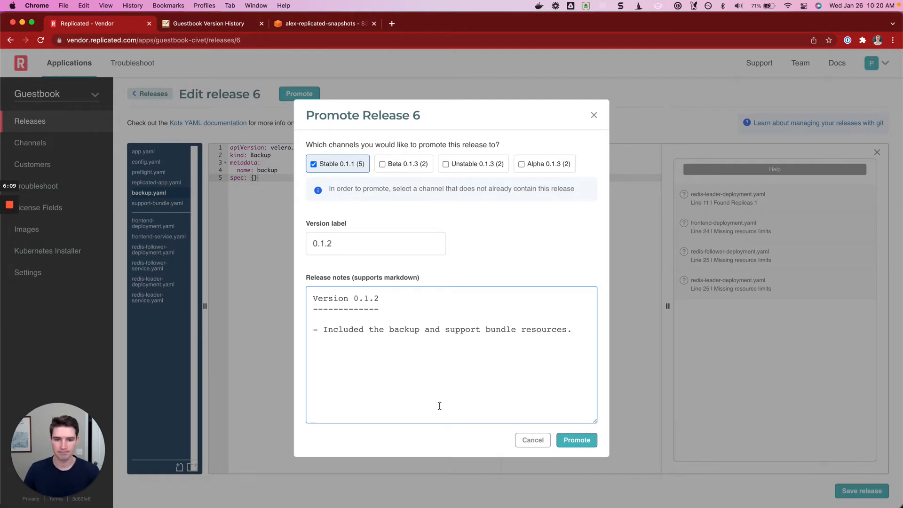
left_click(572, 440)
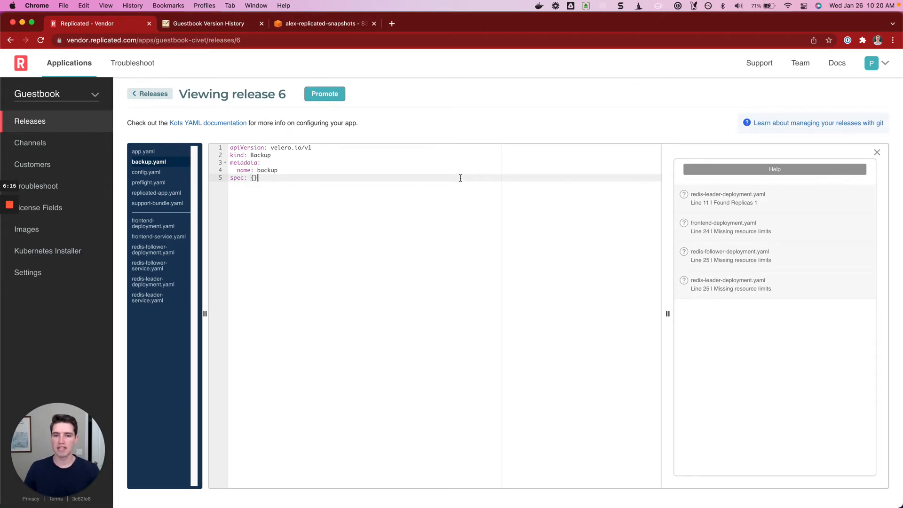
Switch to the Guestbook admin console, check for updates, and deploy version 0.1.2 while ignoring the preflight checks.
key("ctrl+Tab")
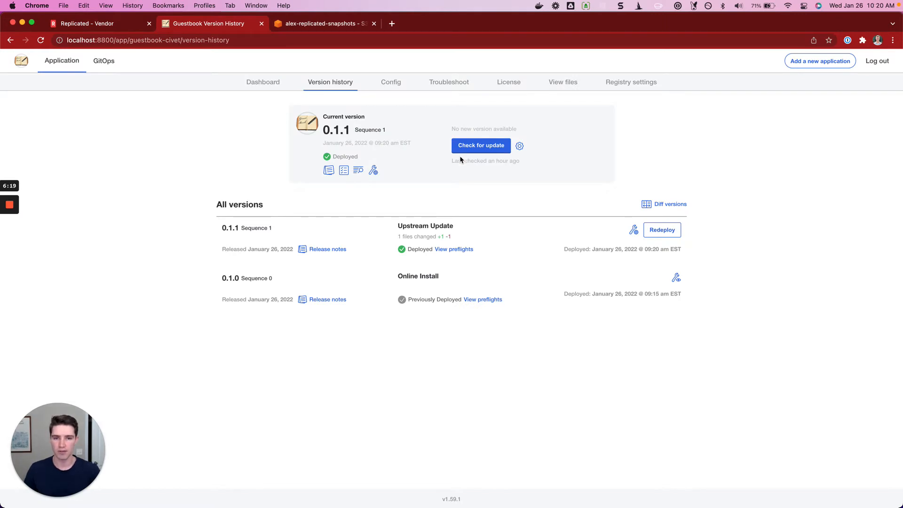
left_click(475, 147)
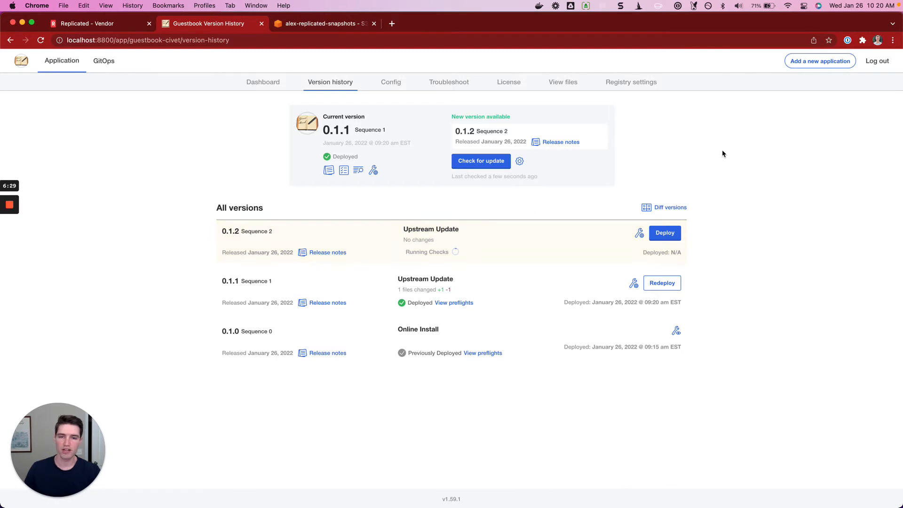
left_click(661, 235)
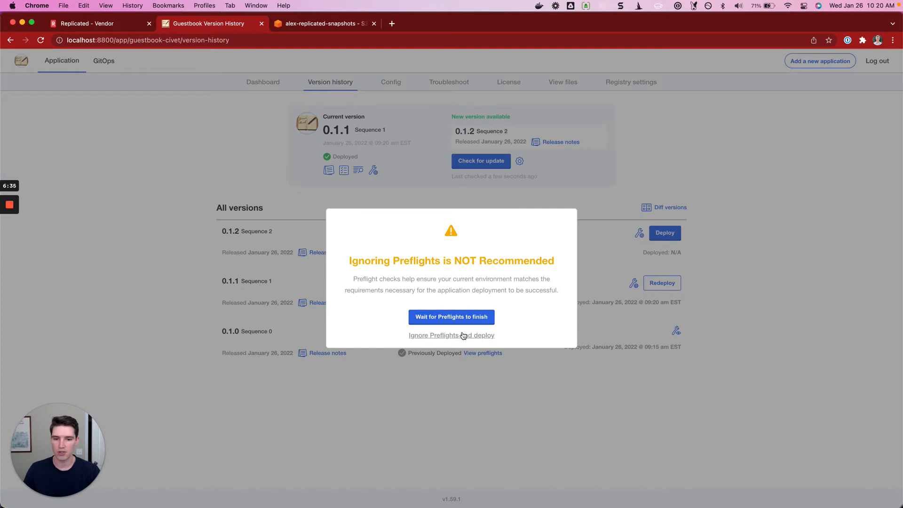
left_click(464, 336)
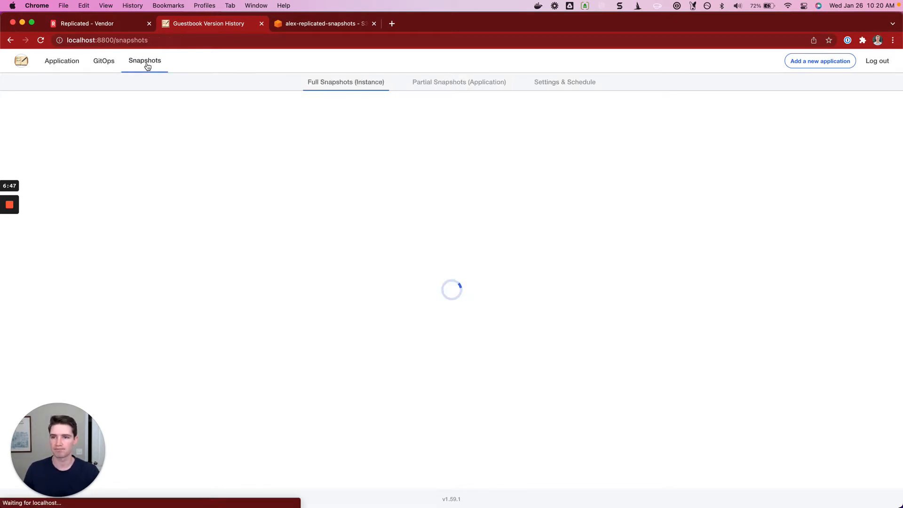
Open Snapshots, then switch to iTerm2, run the prepared velero install command for AWS in us-east-1, and review that command.
left_click(145, 61)
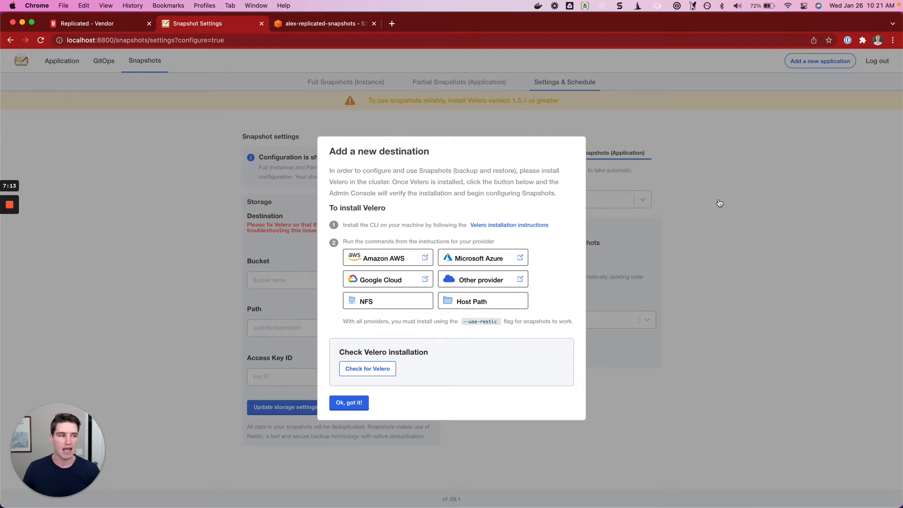
key("super+Tab")
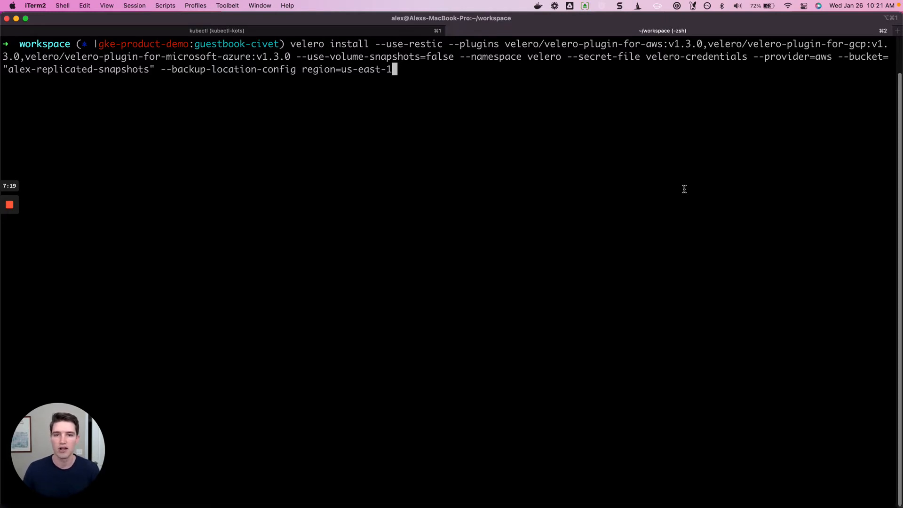
key("Return")
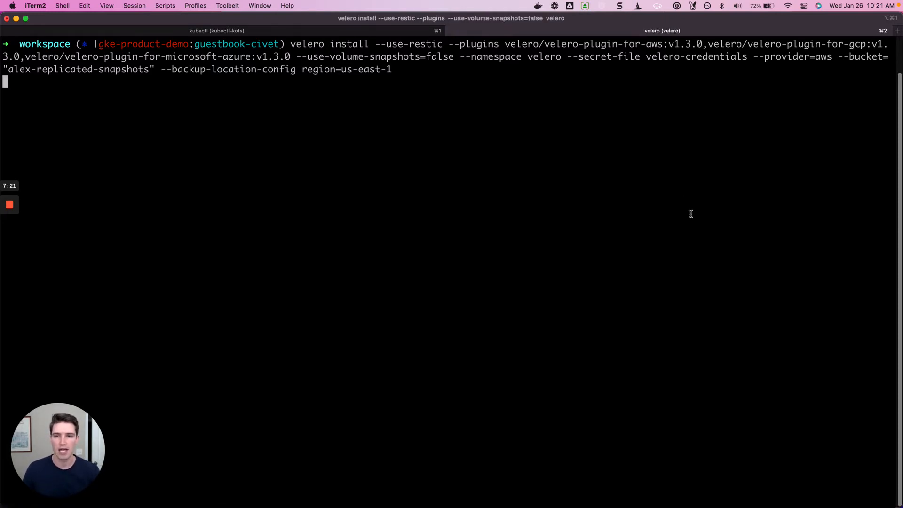
scroll(691, 188, "up", 5)
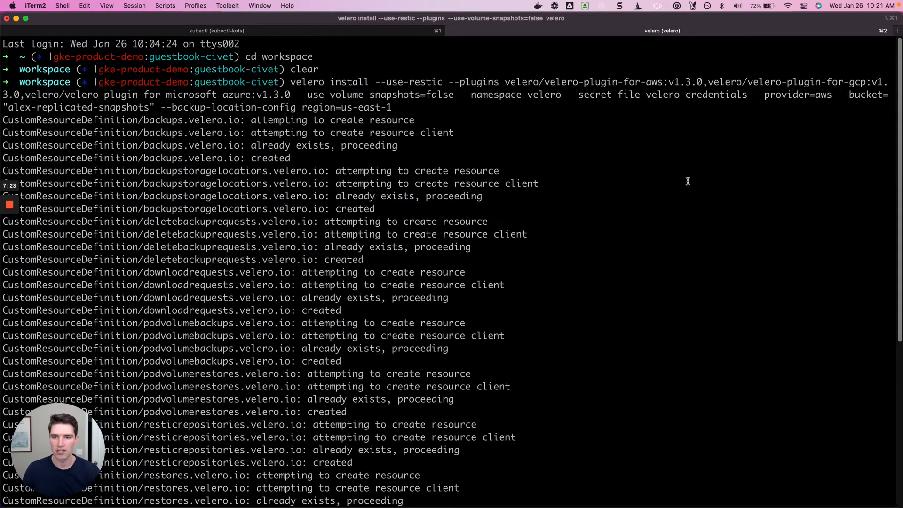
triple_click(400, 83)
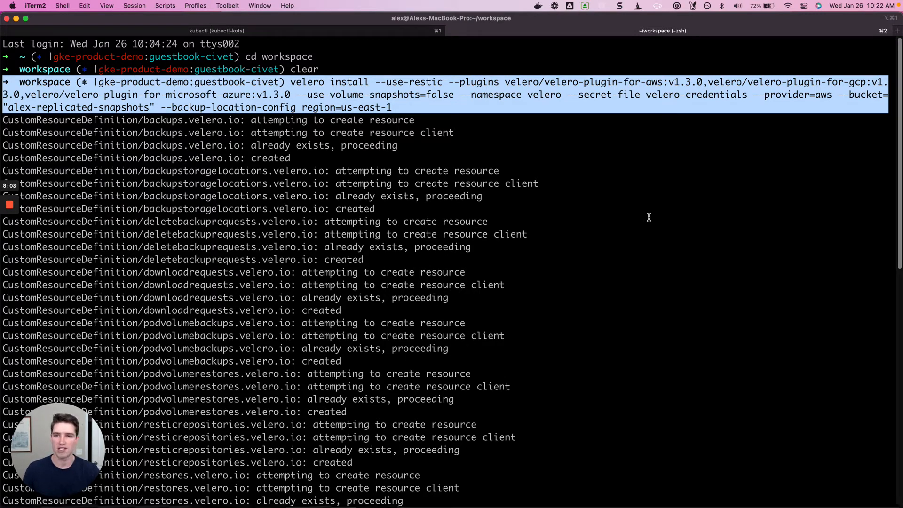
Switch to Chrome to inspect the S3 snapshots bucket, then return to iTerm2 and review the end of the velero install output.
key("super+Tab")
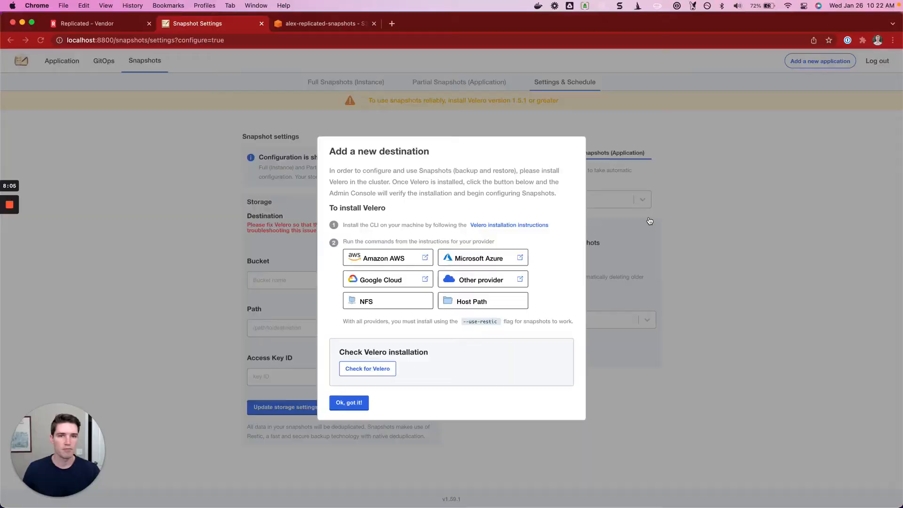
key("ctrl+Tab")
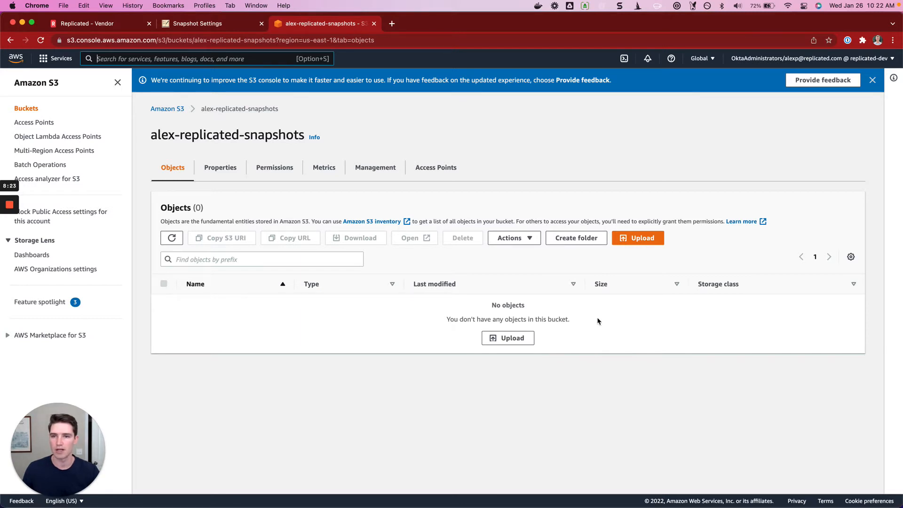
key("super+Tab")
scroll(601, 318, "down", 12)
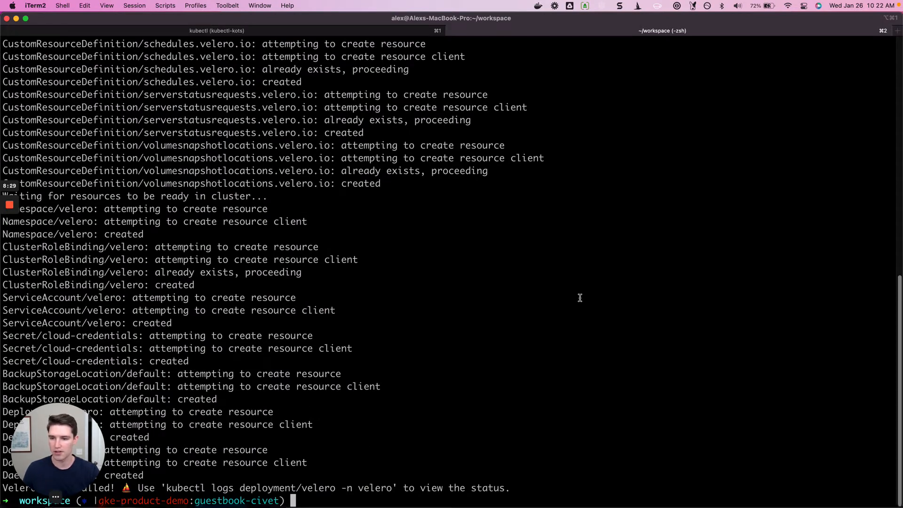
Switch back to the admin console in Chrome, check the cluster for Velero, and close the new destination dialog.
key("super+Tab")
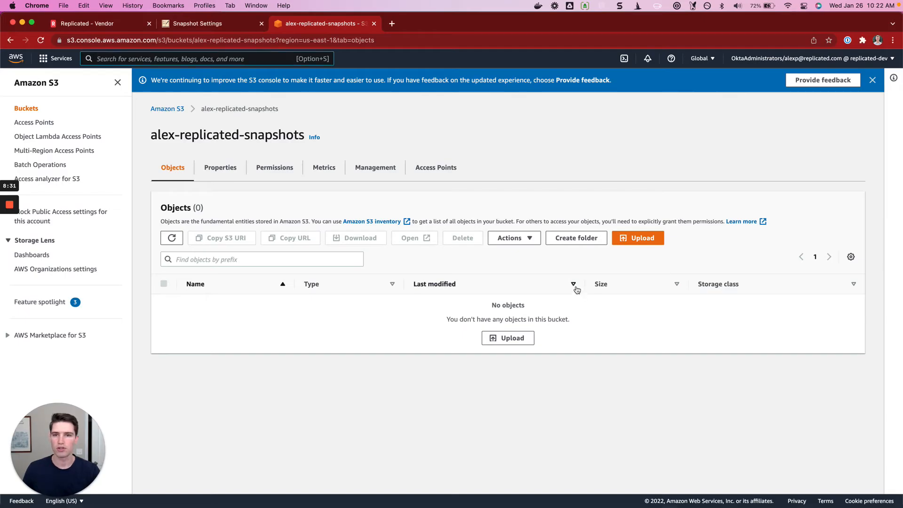
key("ctrl+shift+Tab")
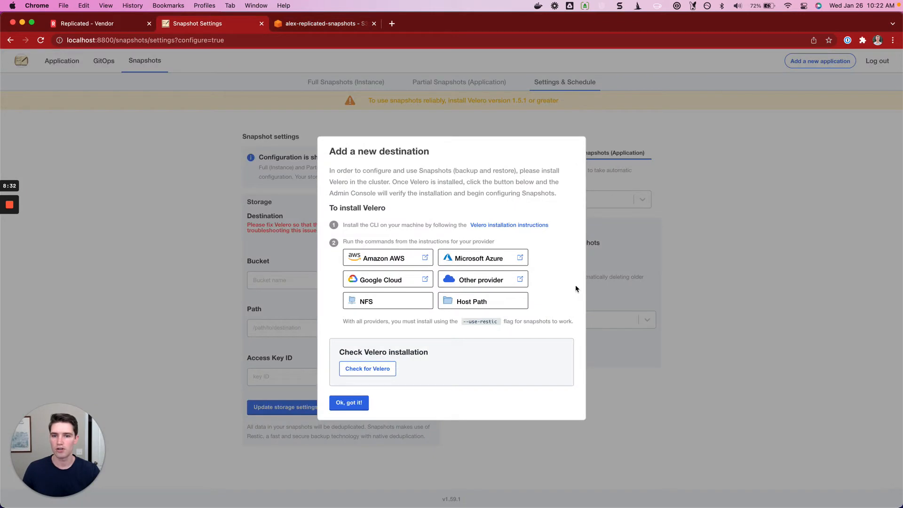
left_click(368, 370)
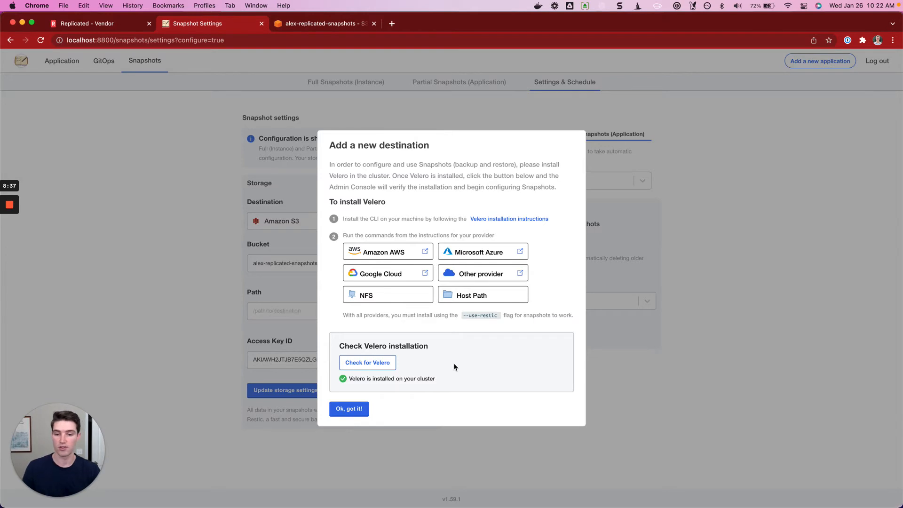
left_click(332, 415)
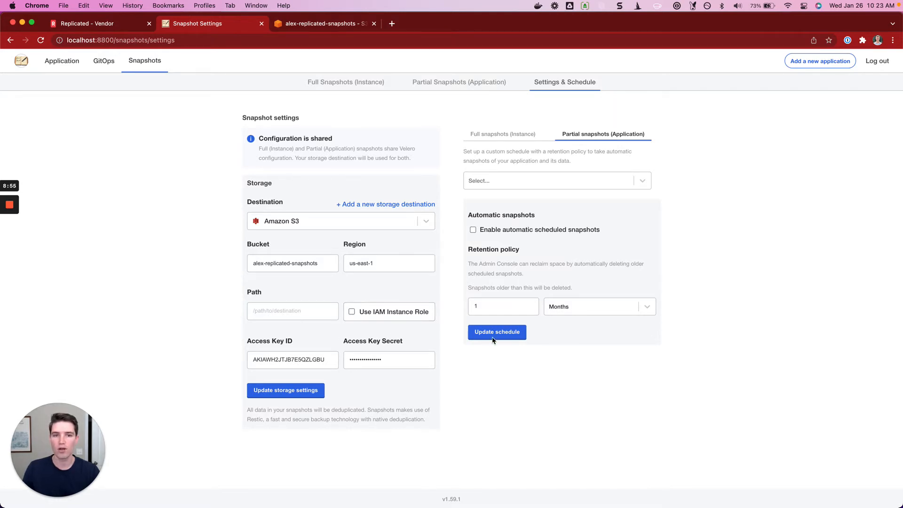
View the full snapshot schedule settings, then start a full instance snapshot.
left_click(518, 137)
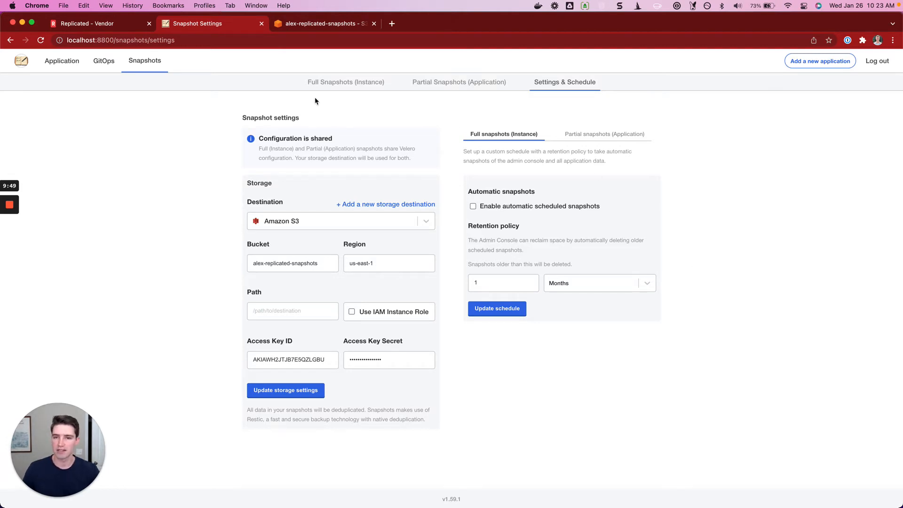
left_click(328, 87)
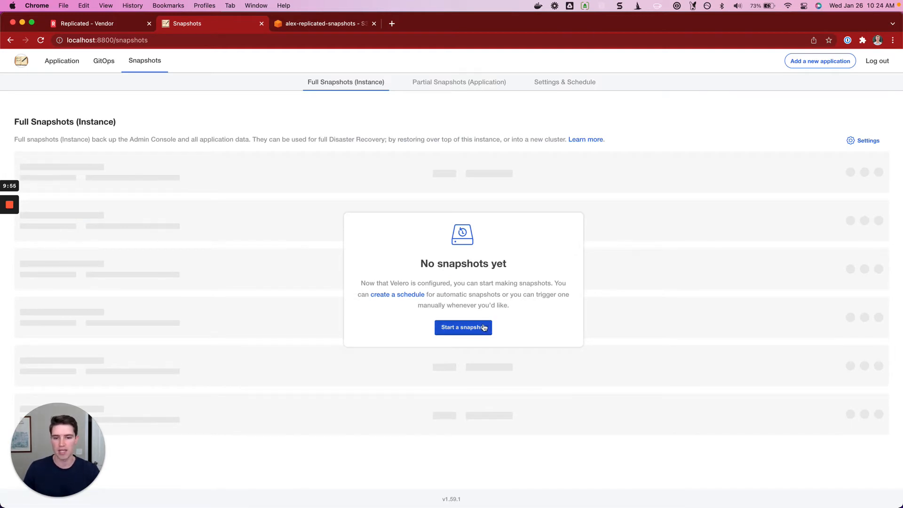
left_click(468, 328)
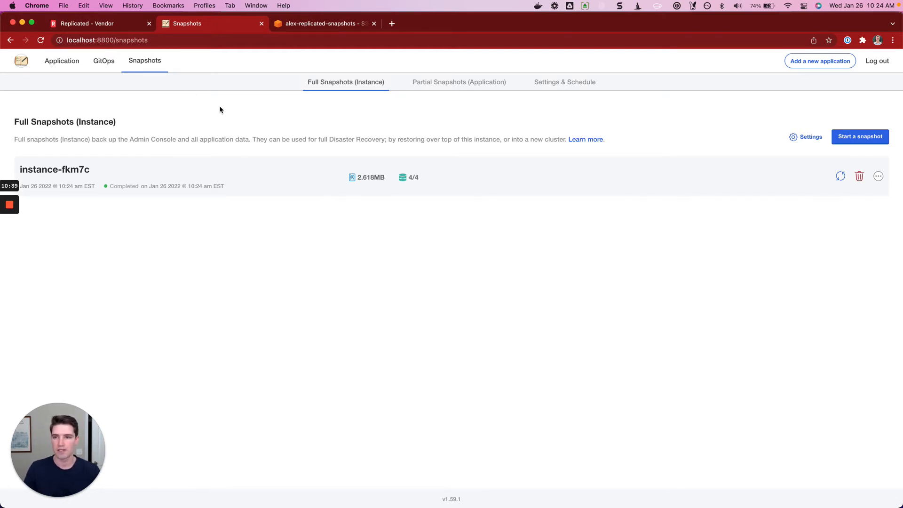
Check for updates on the Guestbook application dashboard and view the available version 0.1.3.
left_click(73, 67)
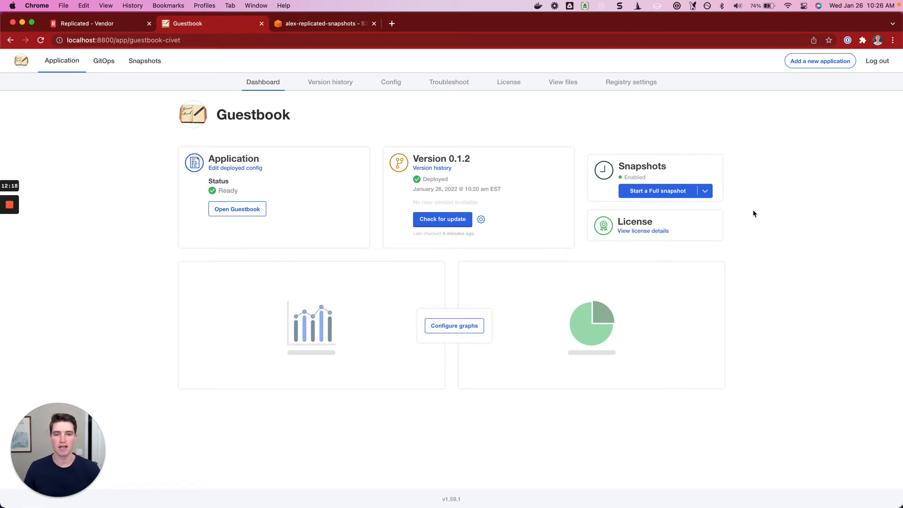
left_click(443, 219)
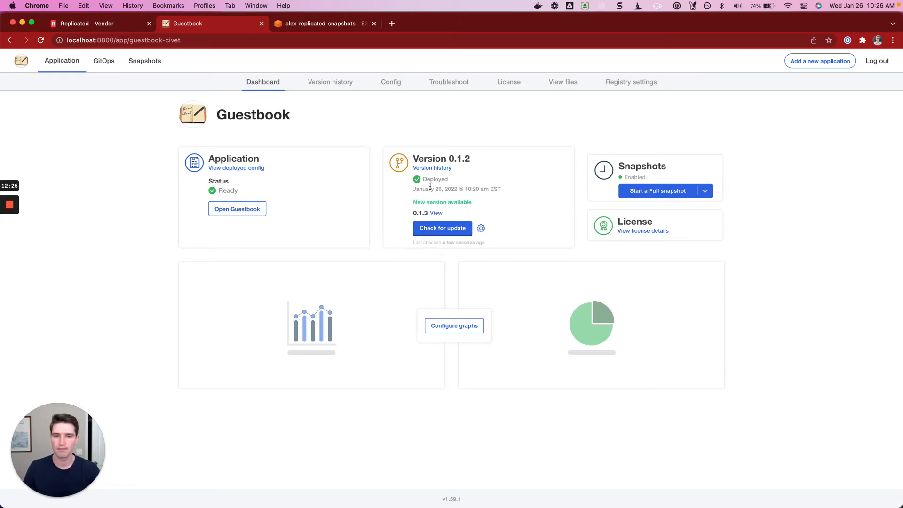
left_click(435, 213)
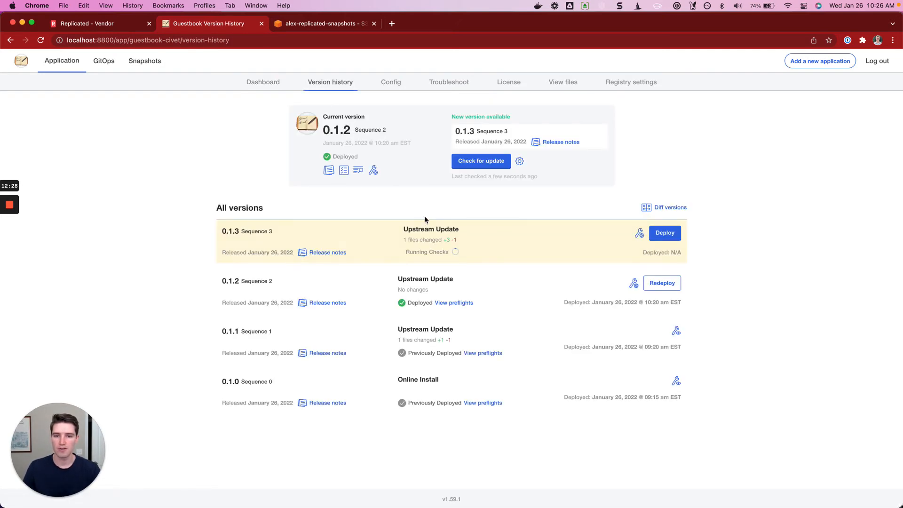
Read the release notes of version 0.1.3, then deploy it while ignoring the preflight checks.
left_click(344, 255)
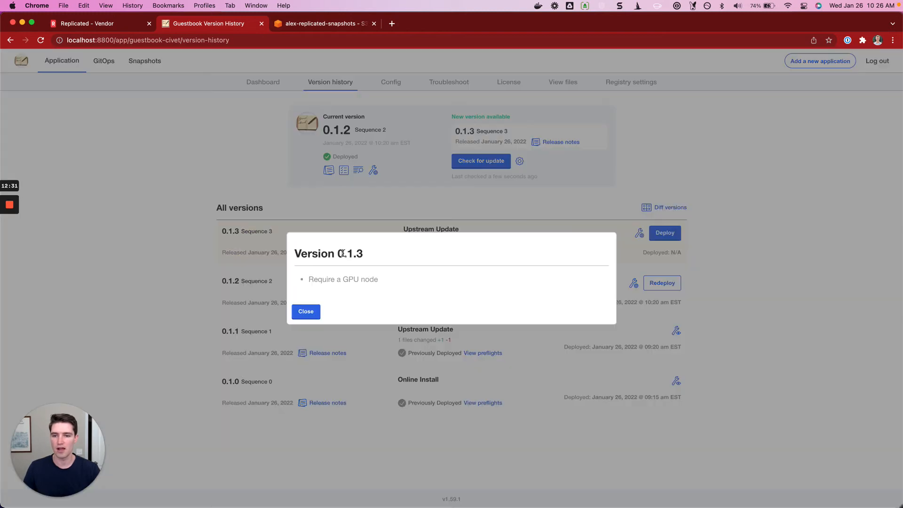
left_click(311, 312)
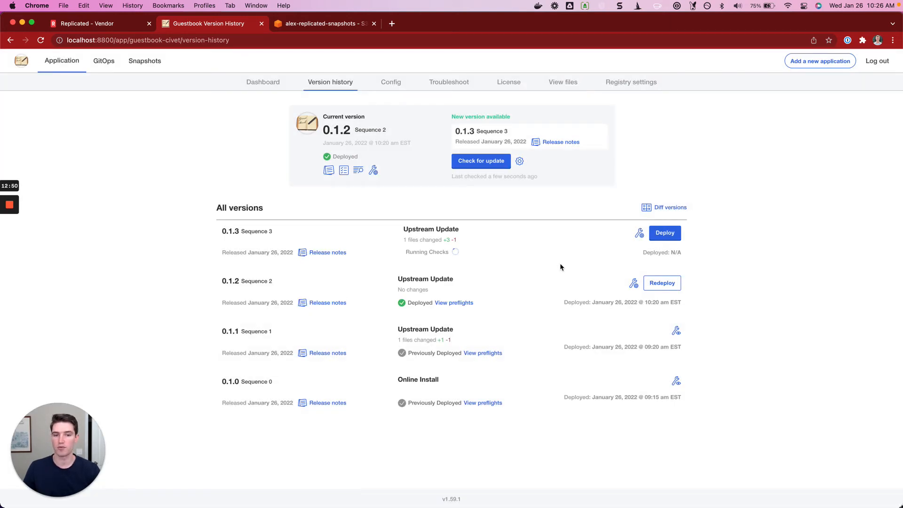
left_click(666, 234)
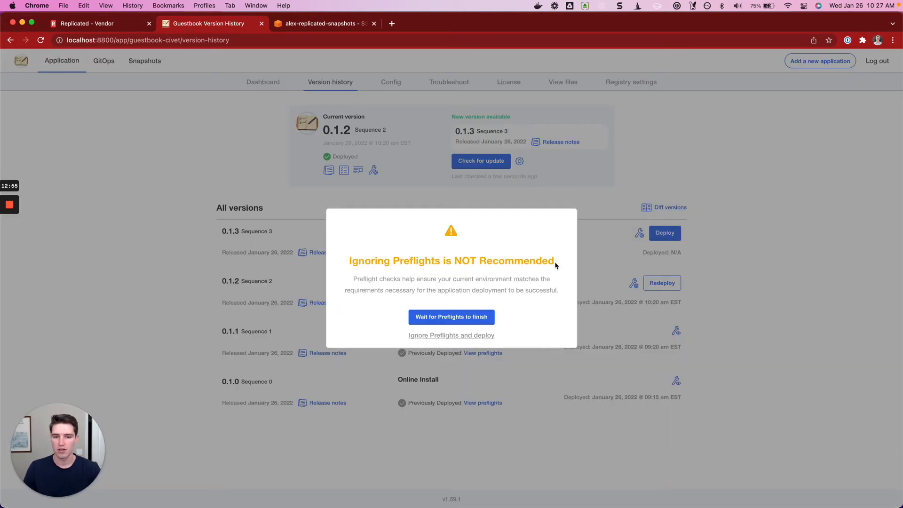
left_click(451, 338)
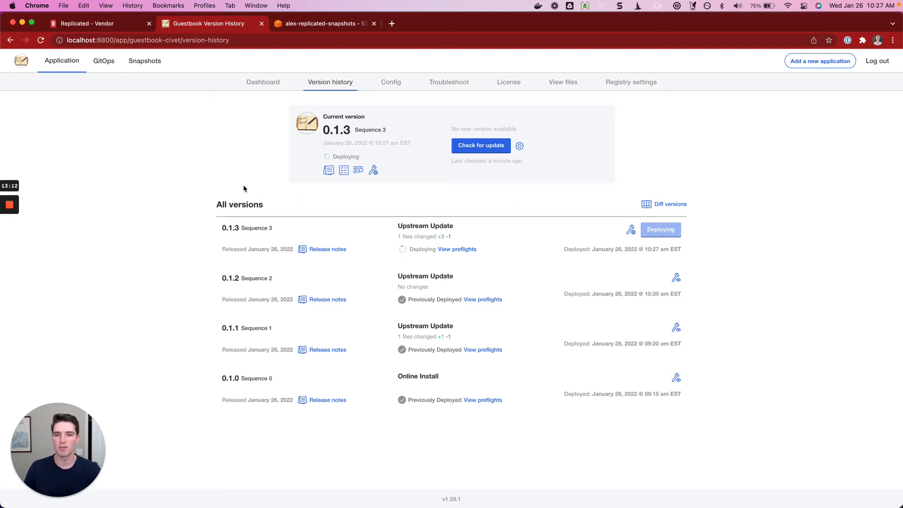
Return to the Guestbook dashboard and inspect the resource details behind the application status.
left_click(264, 86)
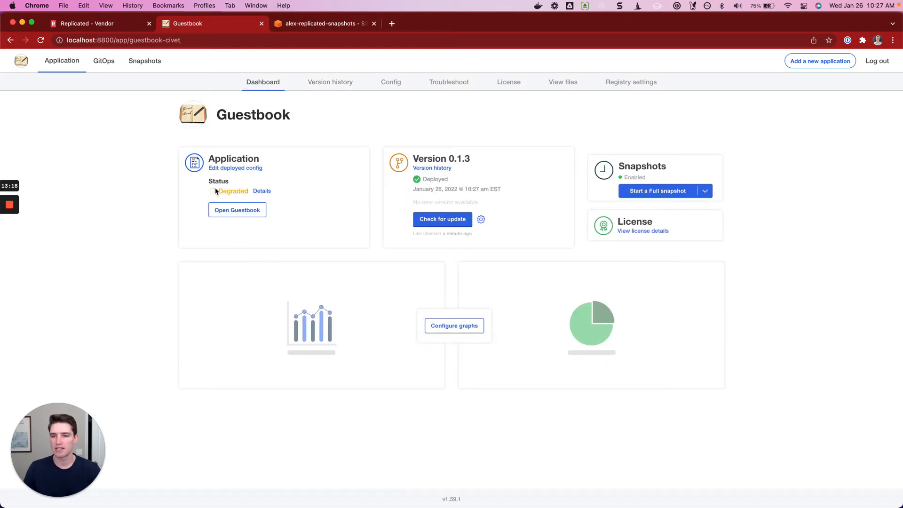
left_click(260, 191)
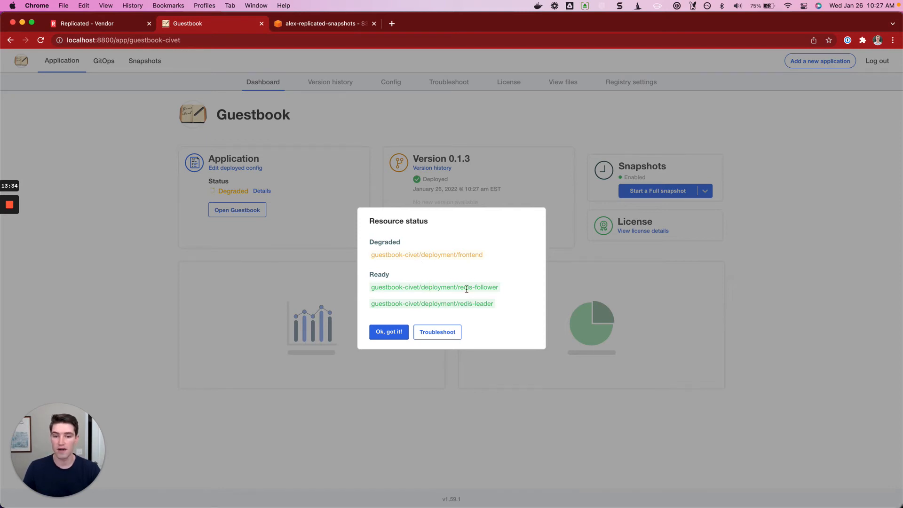
left_click(389, 332)
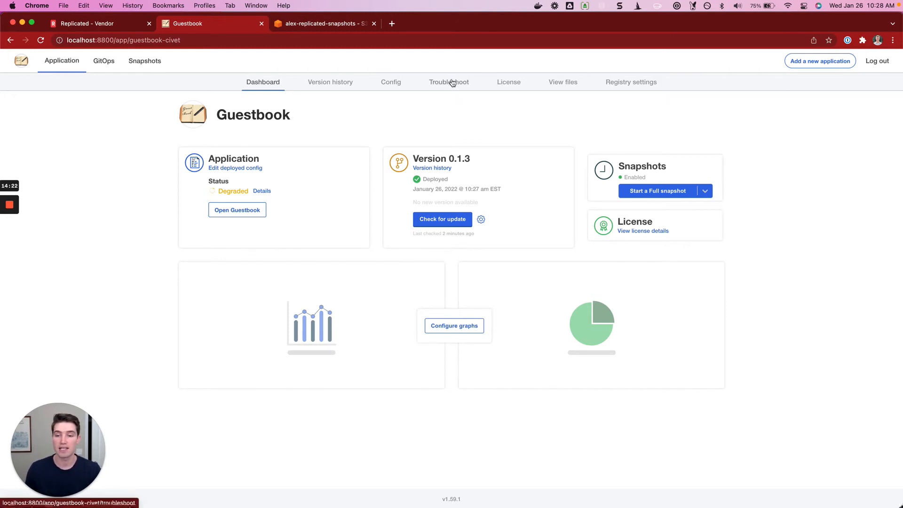
Analyze Guestbook for support, review the GPU node finding in the analysis, and download the support bundle.
left_click(453, 83)
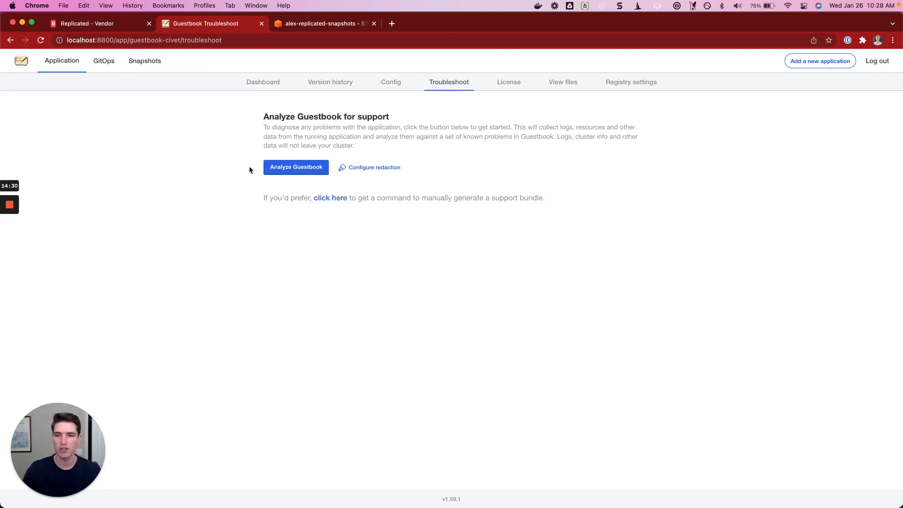
left_click(276, 170)
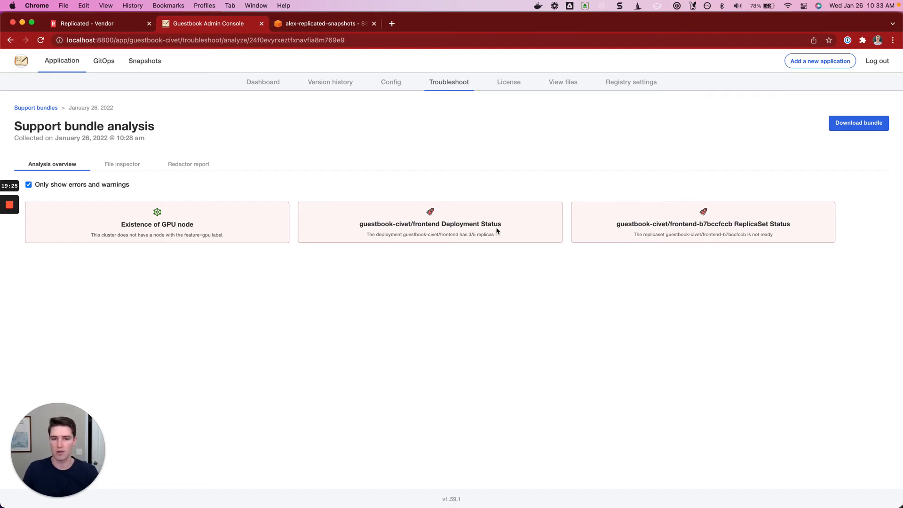
triple_click(233, 237)
left_click(247, 238)
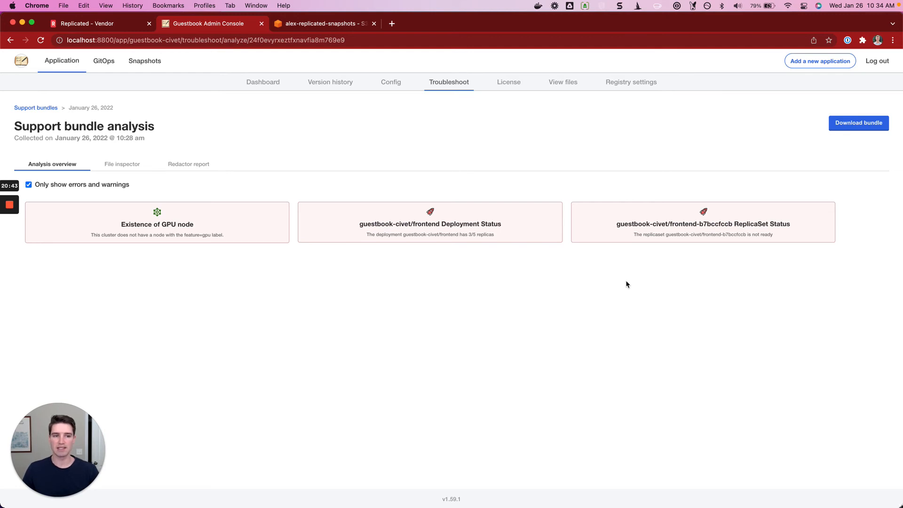
left_click(844, 129)
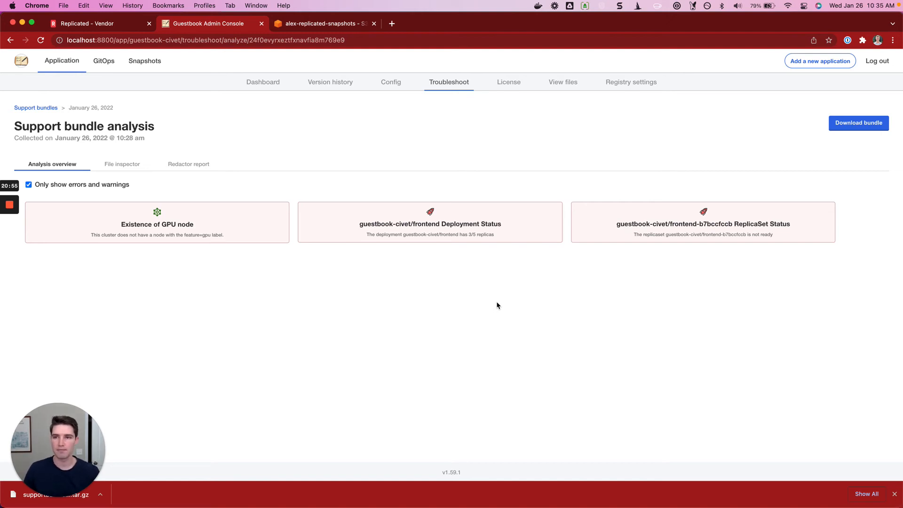
Switch to the Replicated vendor portal's Troubleshoot page and start uploading a support bundle.
key("ctrl+shift+Tab")
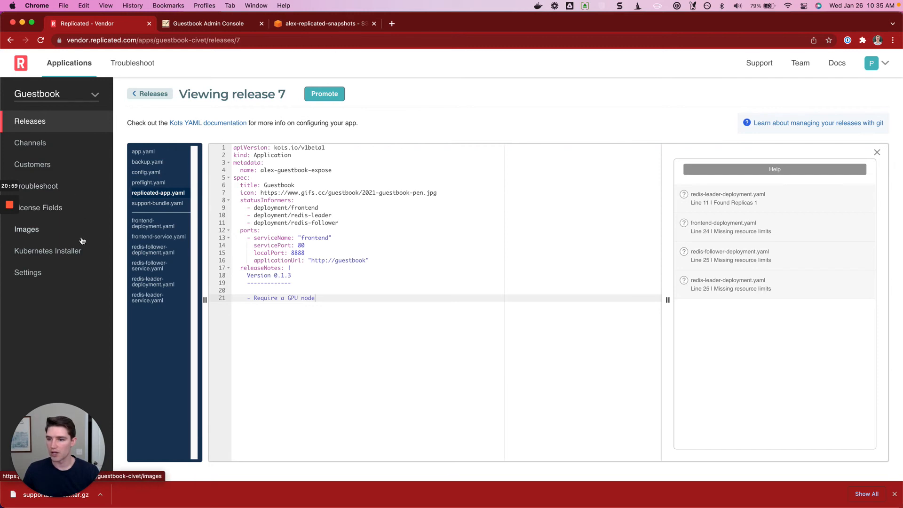
left_click(71, 188)
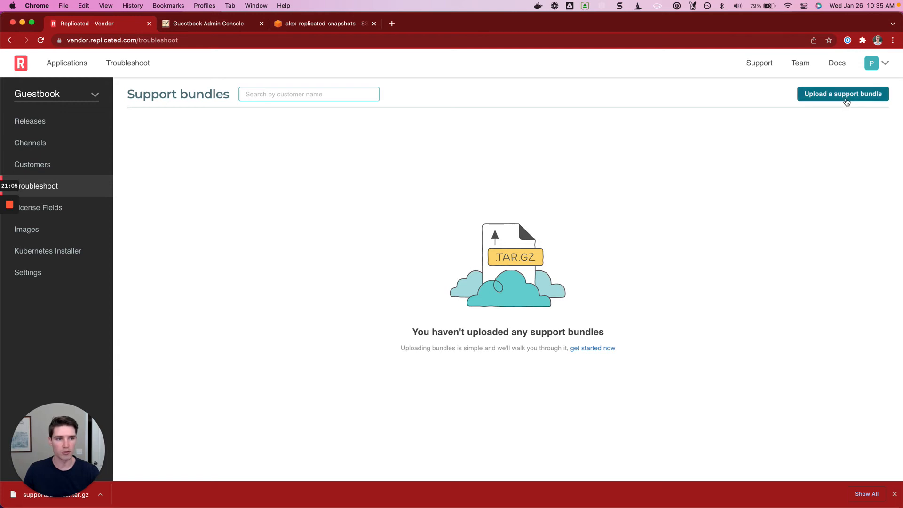
left_click(847, 98)
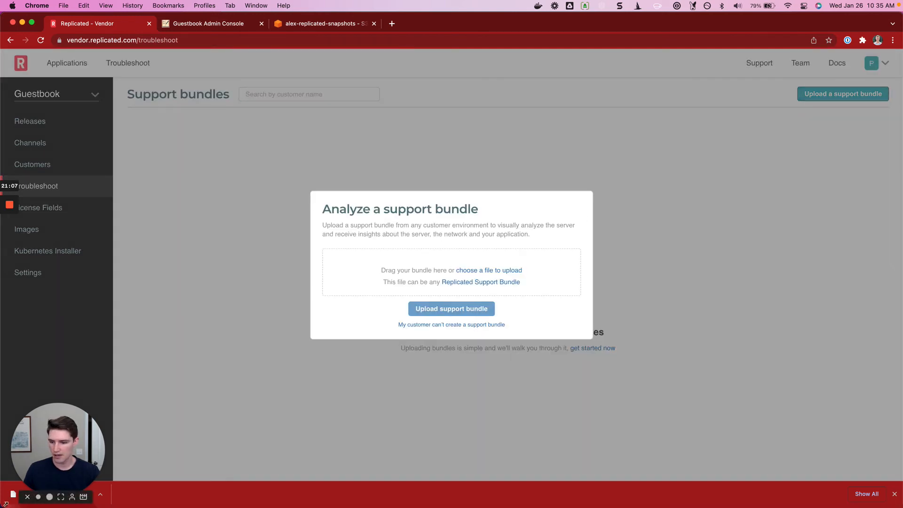
Enter the requested password and upload the downloaded supportbundle-2022-01-26T15_28_38.tar.gz for analysis.
mouse_move(1, 507)
type("••••••••••••••")
key("Return")
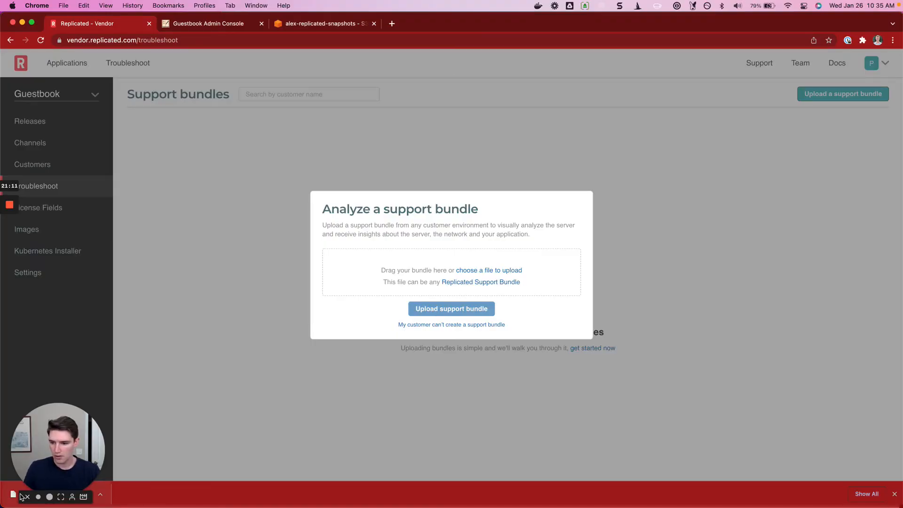
left_click_drag(17, 498, 406, 276)
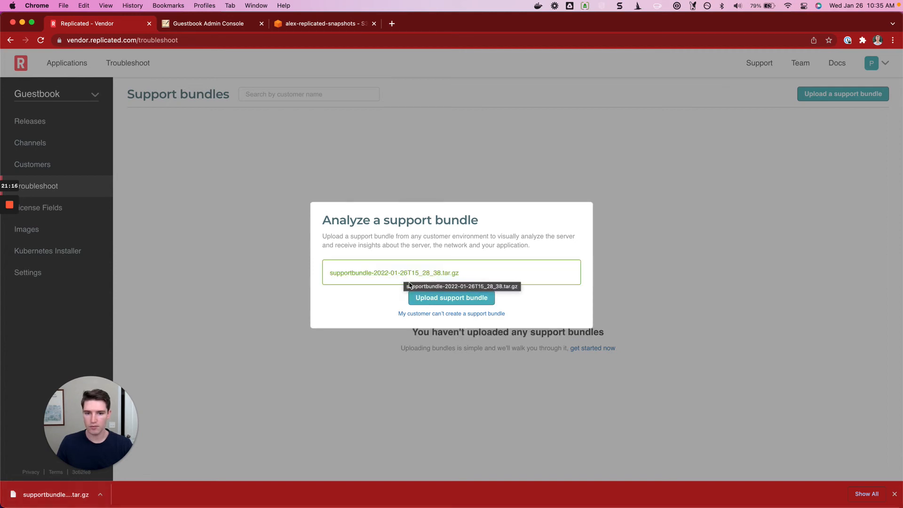
left_click(444, 299)
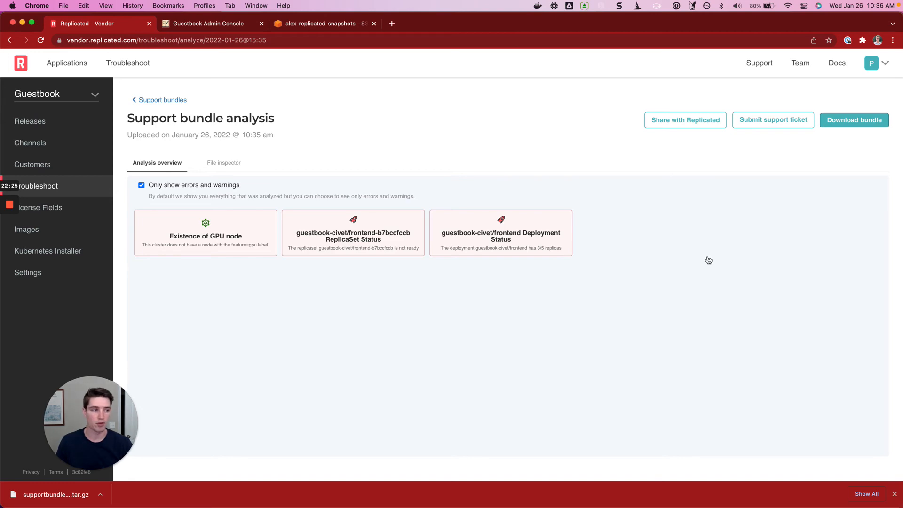
Switch to iTerm2 and list the cluster nodes with kubectl get no.
key("super+Tab")
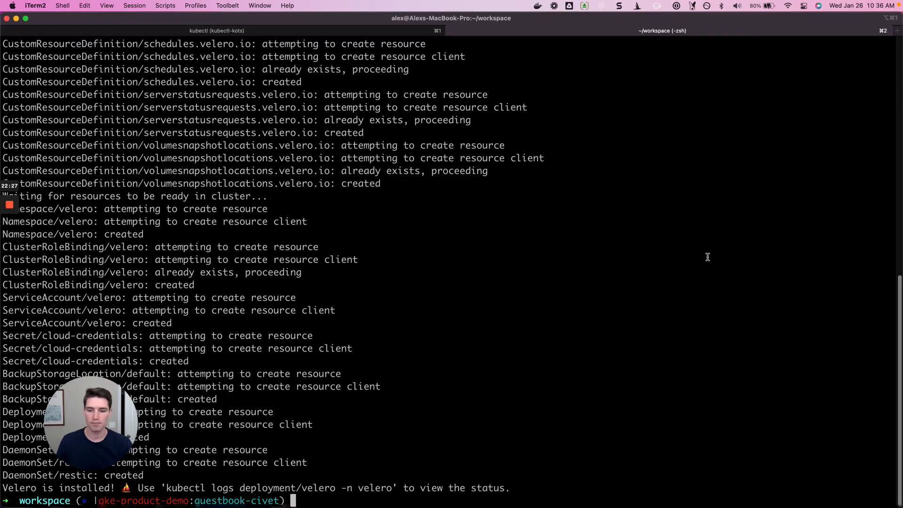
type("kubectl get no")
key("Return")
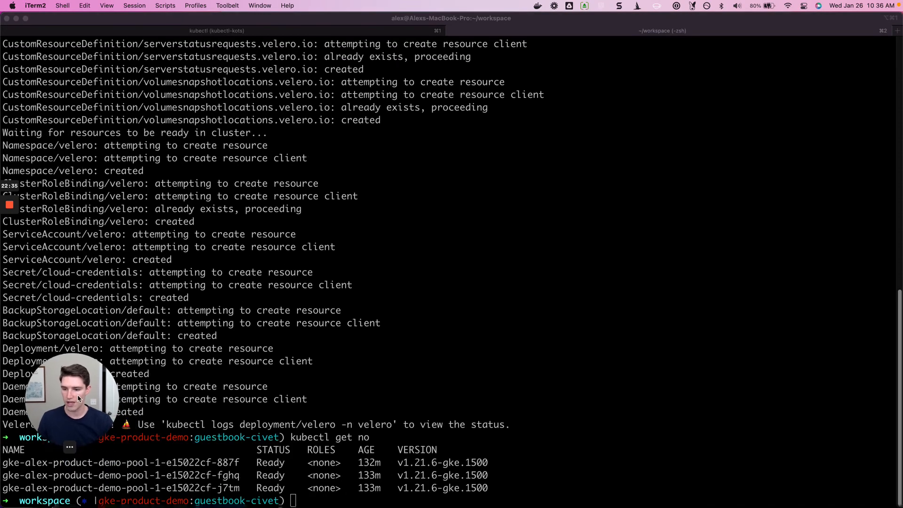
Label the cluster node whose name ends in 887f with feature=gpu using kubectl label no.
left_click(72, 465)
double_click(71, 464)
key("super+c")
type("kubectl lable")
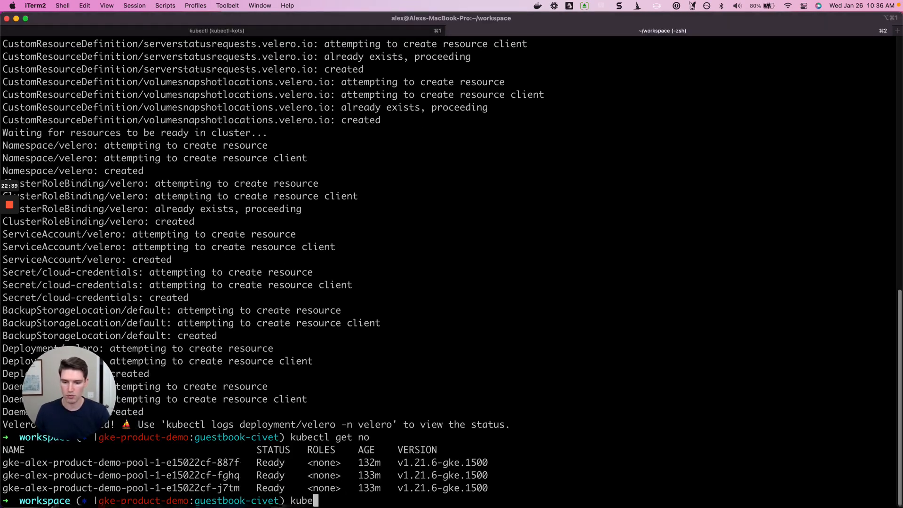
key("BackSpace")
key("BackSpace")
type("el no")
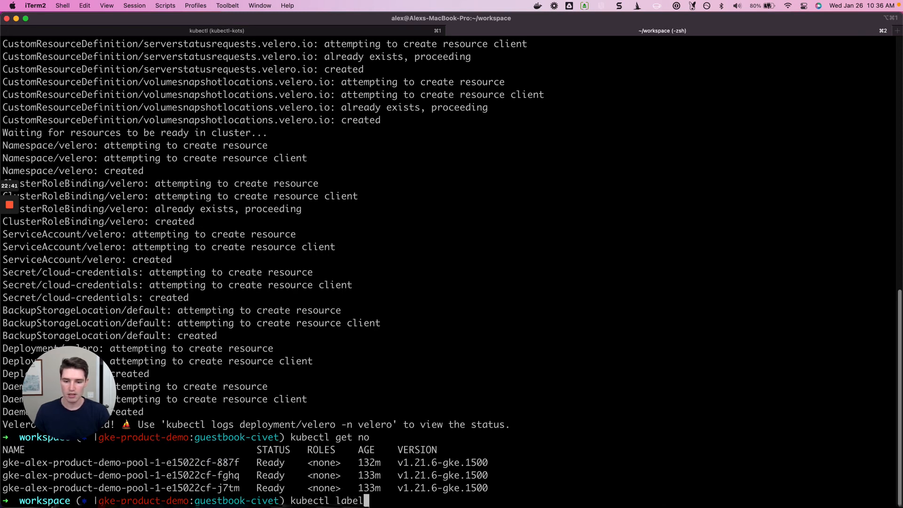
key("super+v")
type("feature=gpu")
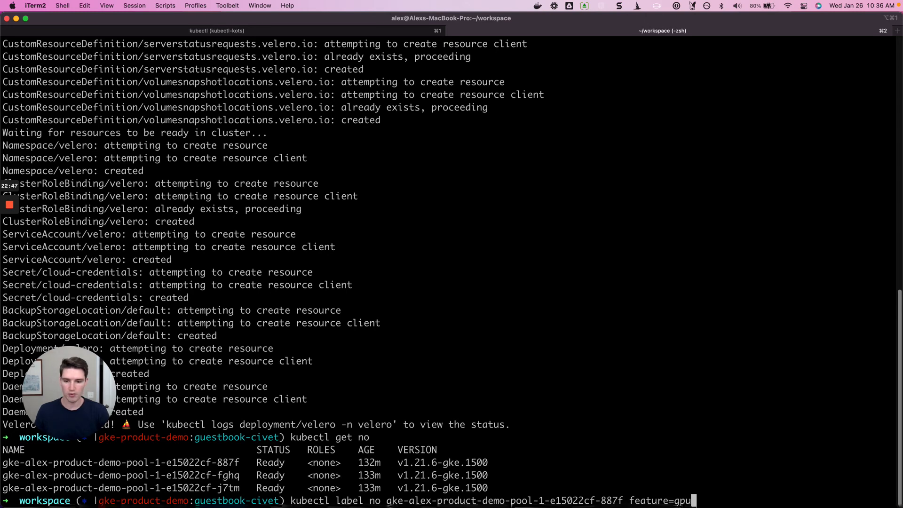
key("Return")
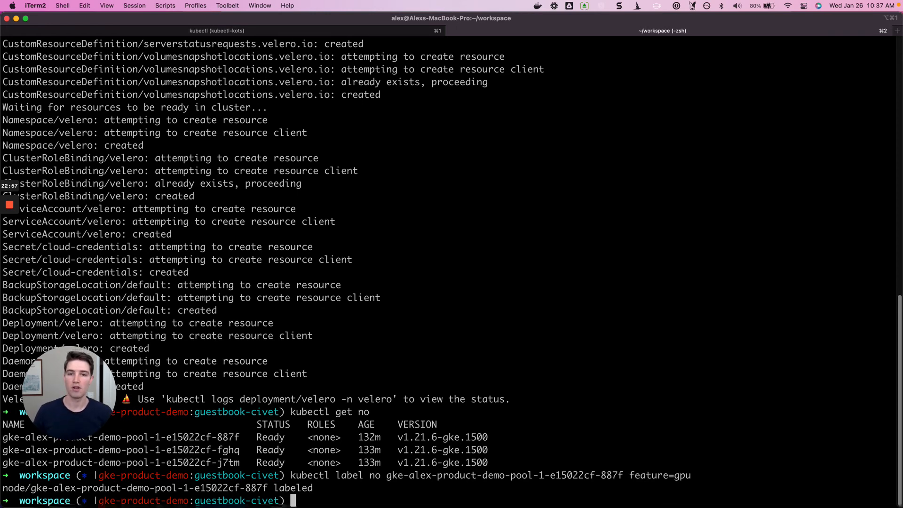
Delete the frontend pods by running k delete po -l tier=frontend.
type("k de")
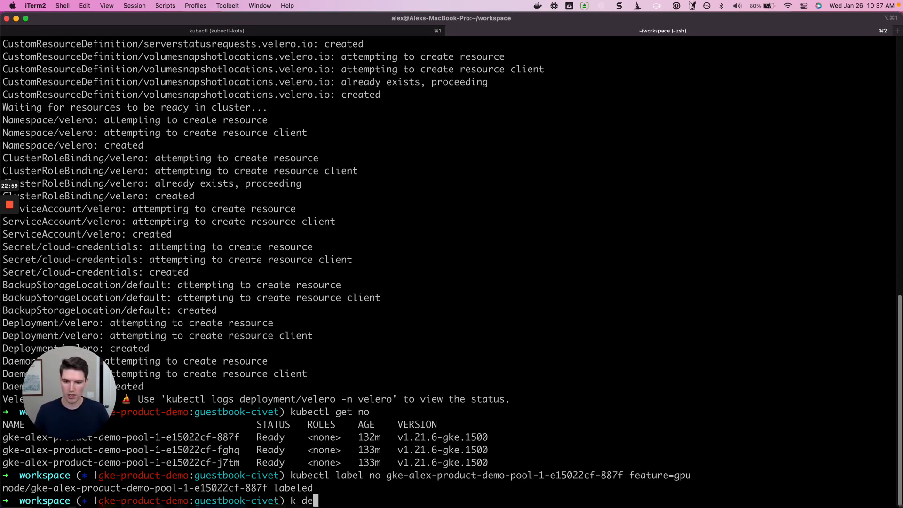
type("lete po -l tier-f")
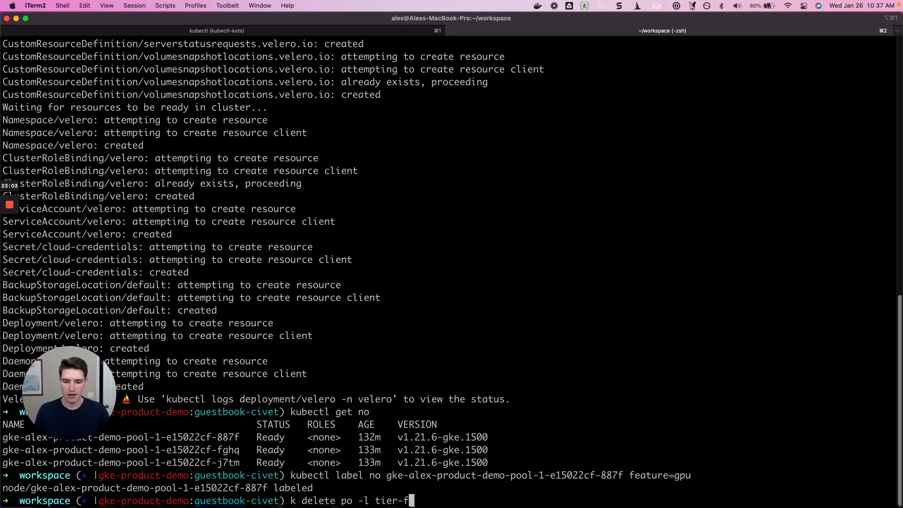
key("BackSpace")
type("=")
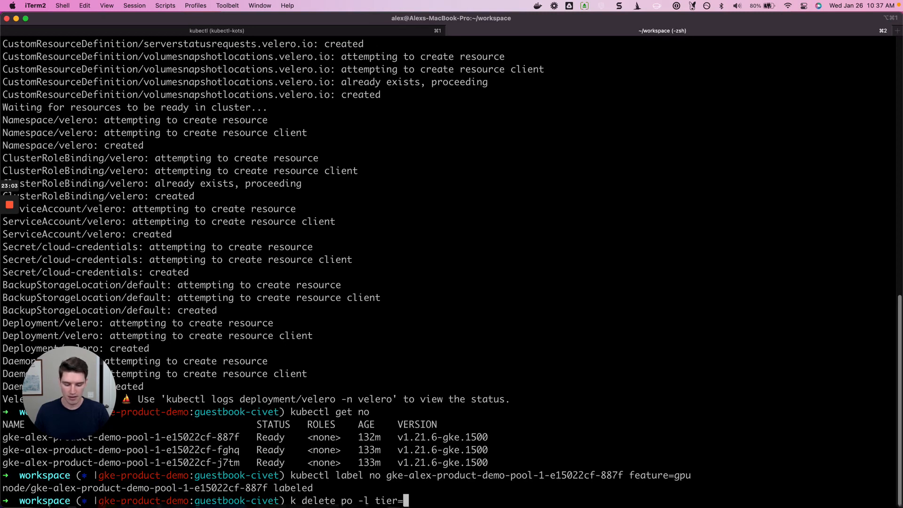
type("frontend")
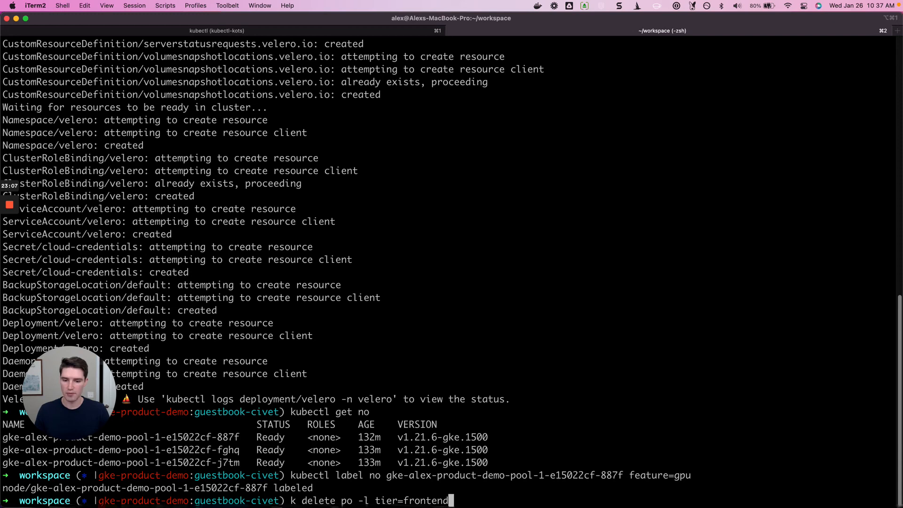
key("Return")
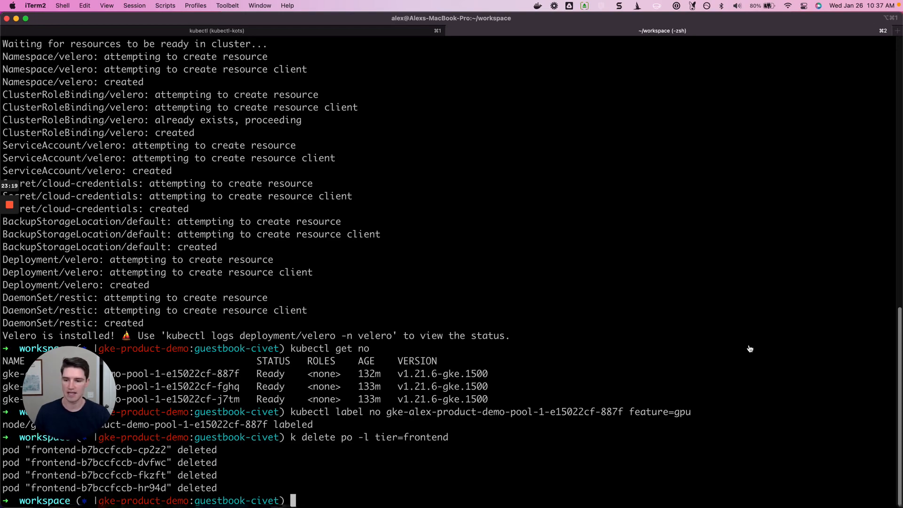
Switch to the Guestbook Admin Console in Chrome, review the resource status details on the dashboard, and close them.
key("super+Tab")
key("ctrl+Tab")
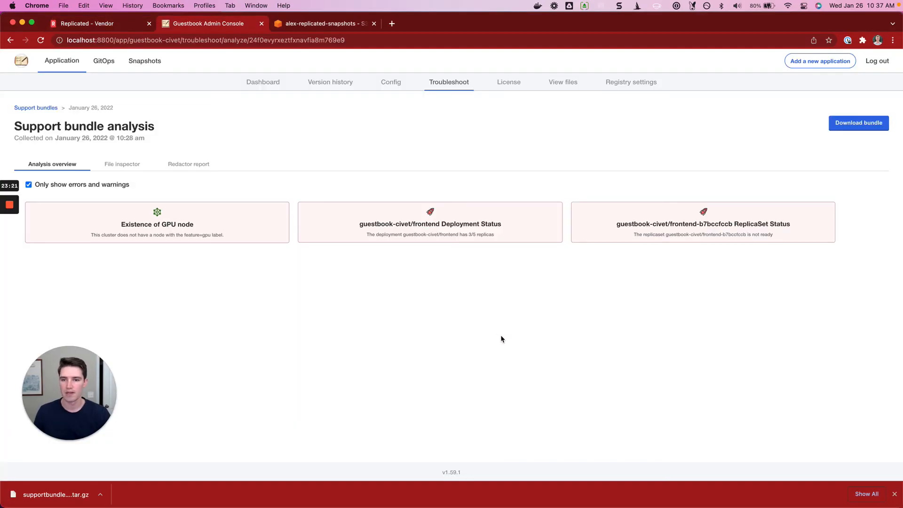
left_click(265, 88)
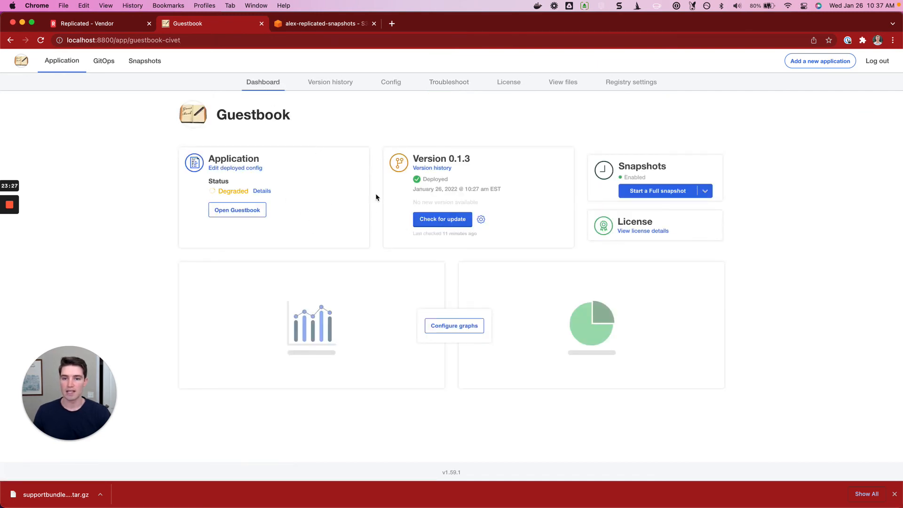
left_click(267, 196)
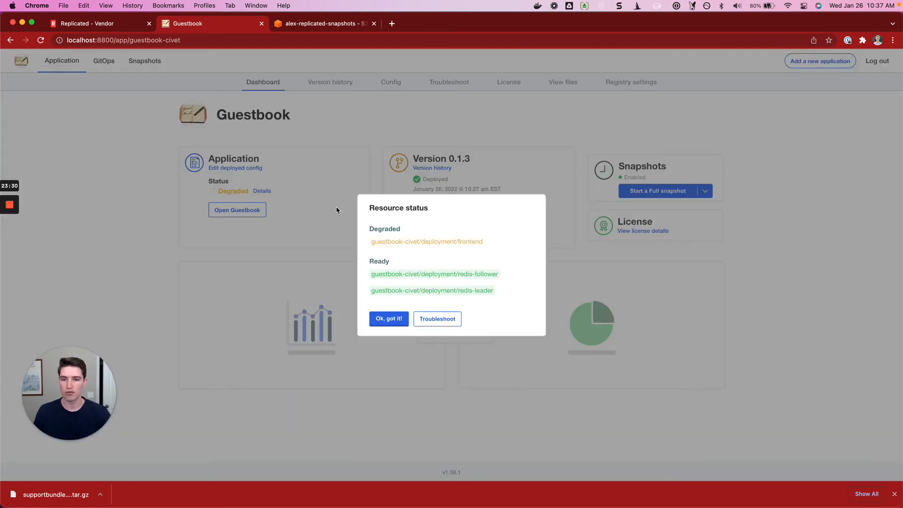
left_click(391, 320)
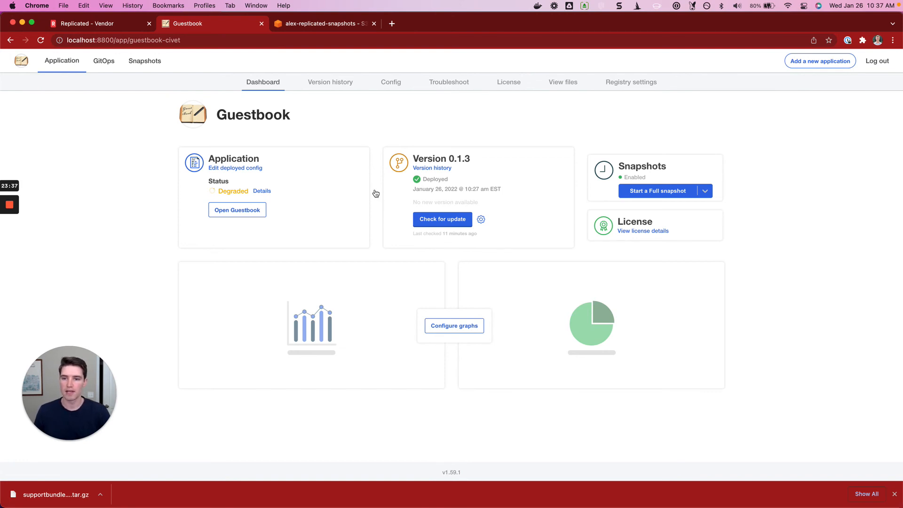
Switch to iTerm2 and list the deployments with kubectl get deploy.
key("super+Tab")
type("ku")
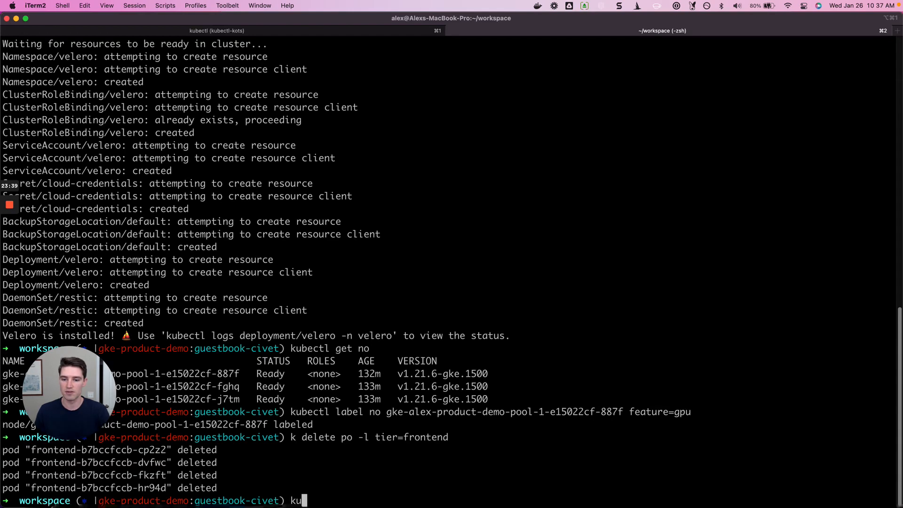
type("bectl get deploy")
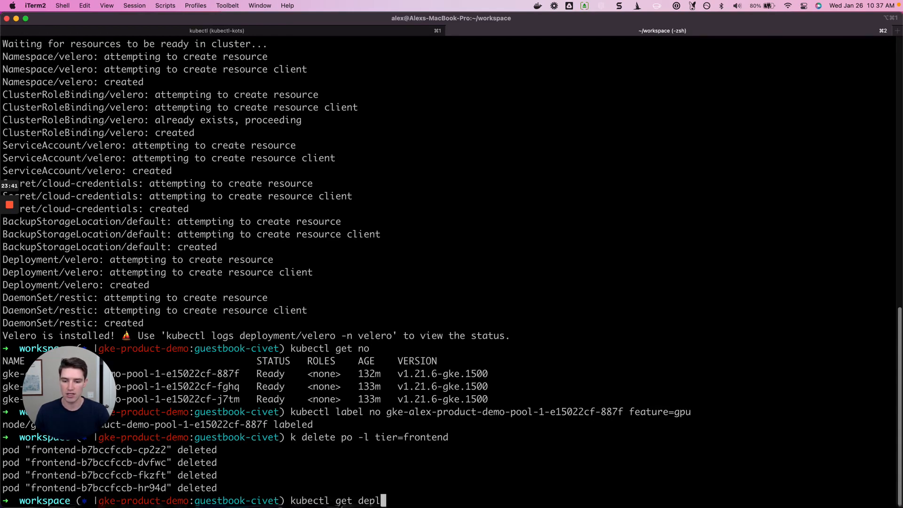
key("Return")
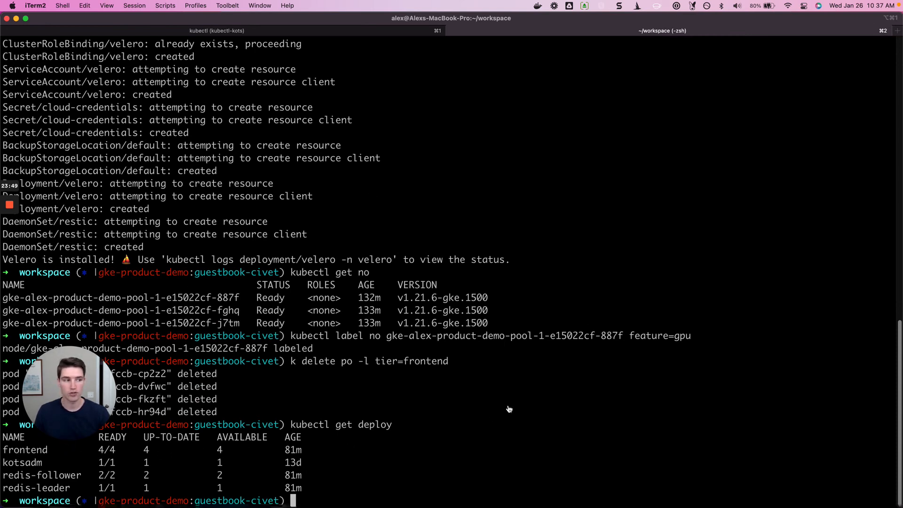
Switch back to Chrome, reload the Guestbook dashboard, and recheck the application's resource status details.
key("super+Tab")
key("super+r")
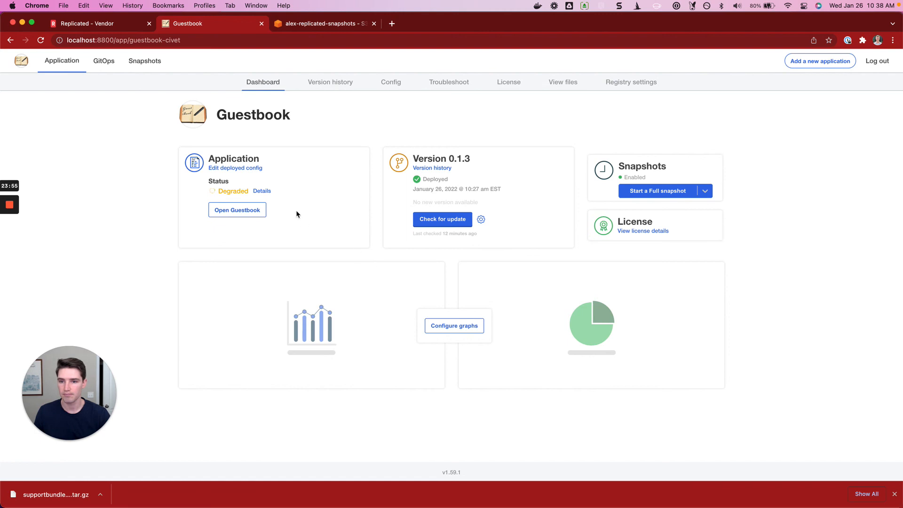
left_click(261, 192)
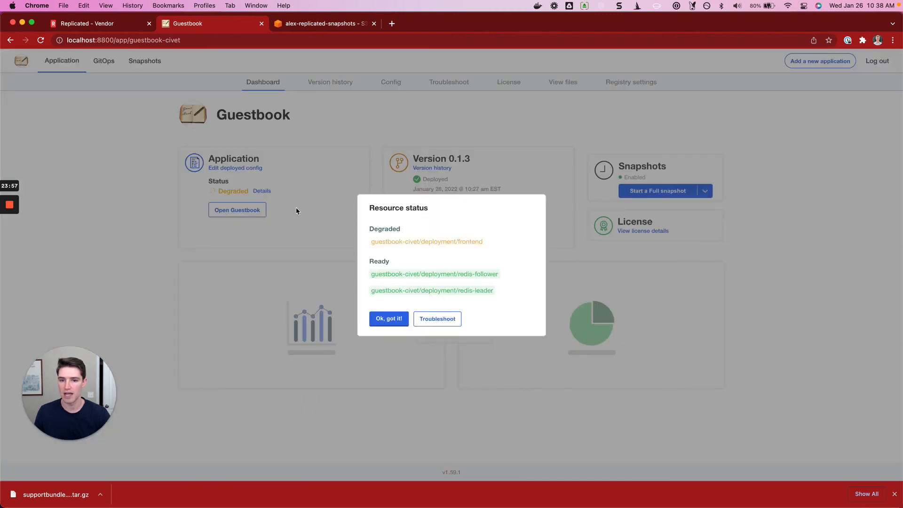
left_click(397, 323)
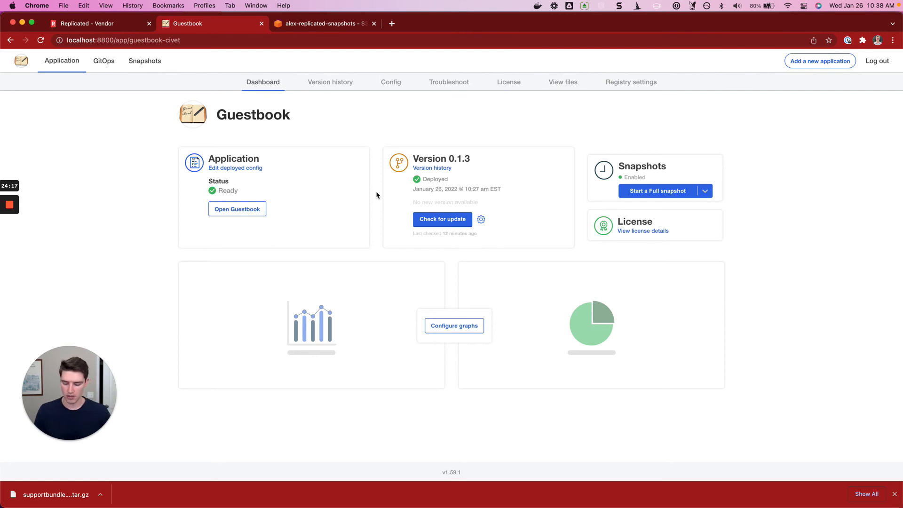
Refresh the snapshots bucket page in Amazon S3, review its folders, and return to the Guestbook dashboard.
key("ctrl+Tab")
key("super+r")
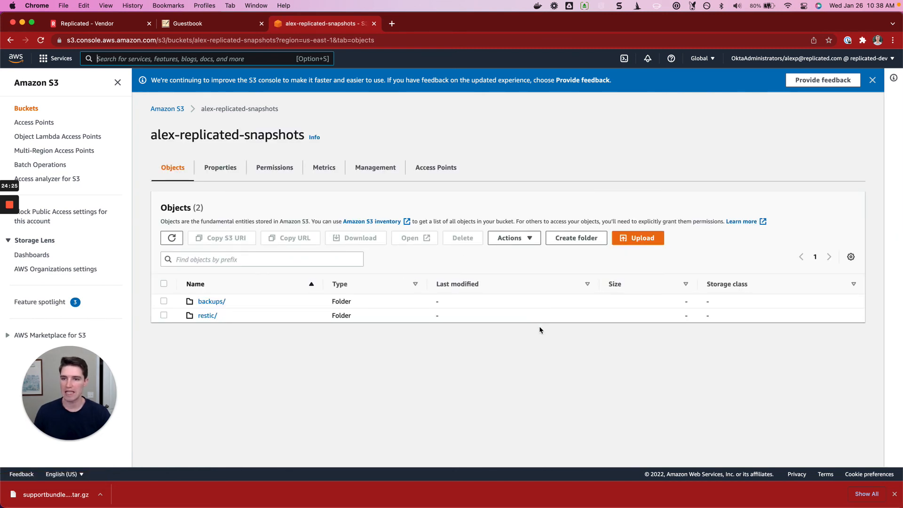
key("alt+s")
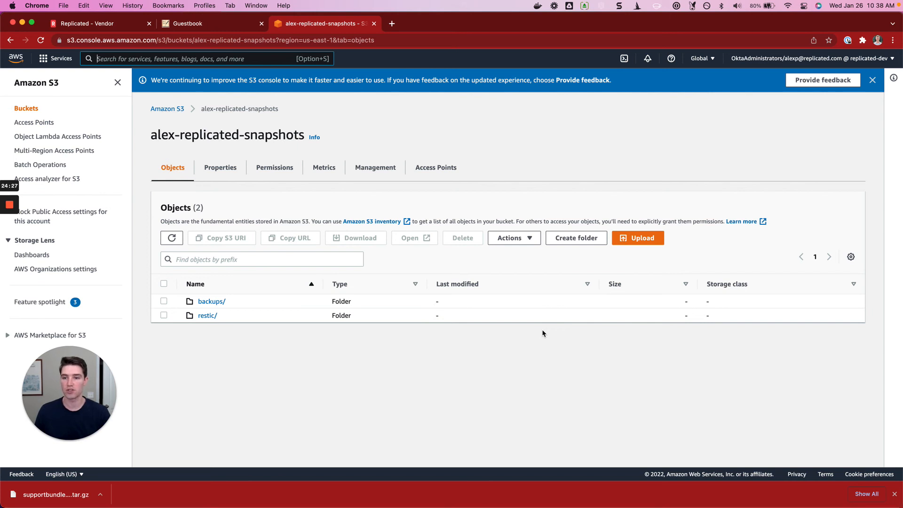
key("ctrl+shift+Tab")
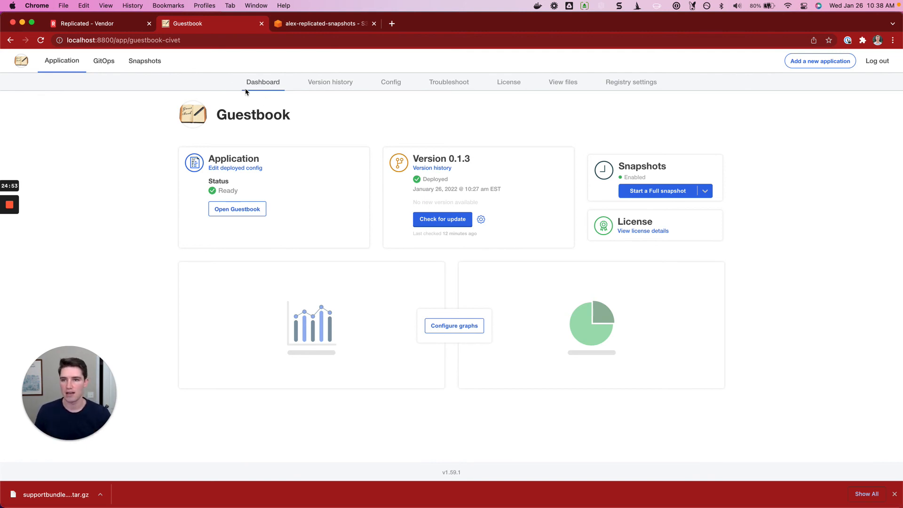
Open the restore options for full snapshot instance-fkm7c, view the partial restore option, and copy the full restore command.
left_click(163, 68)
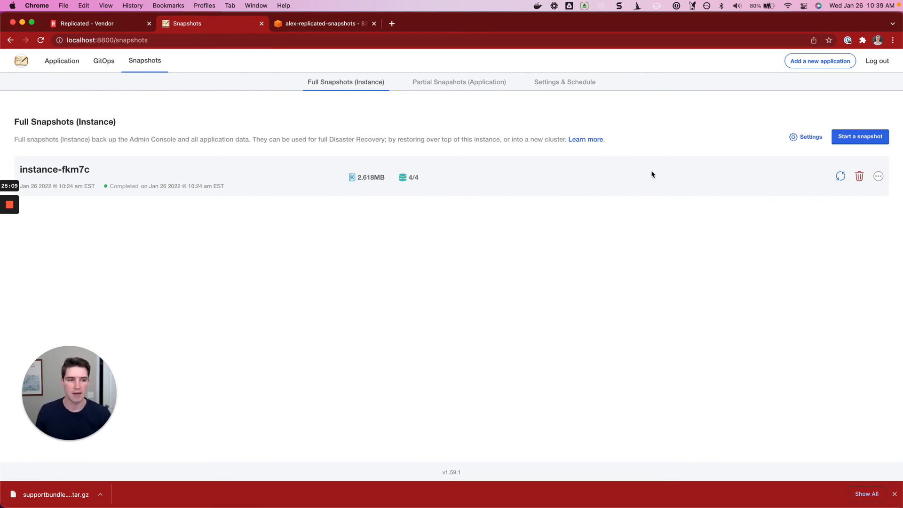
left_click(841, 177)
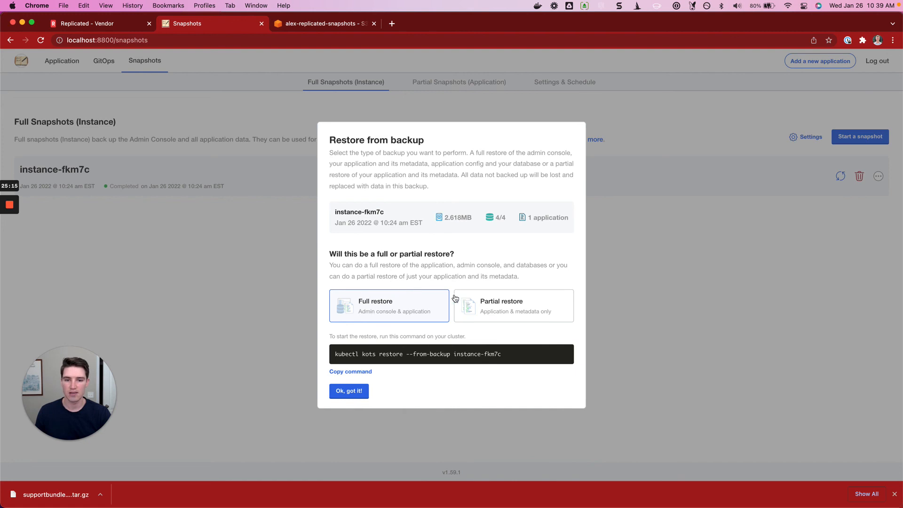
left_click(477, 314)
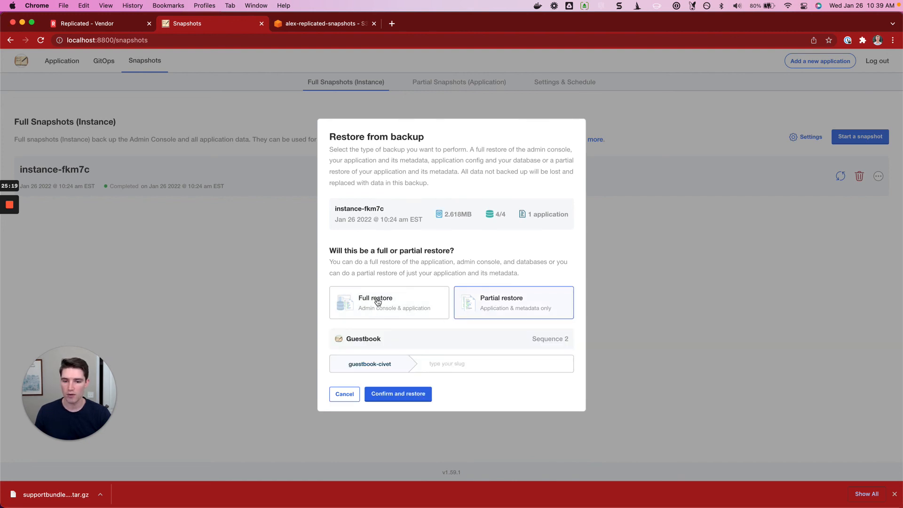
left_click(377, 305)
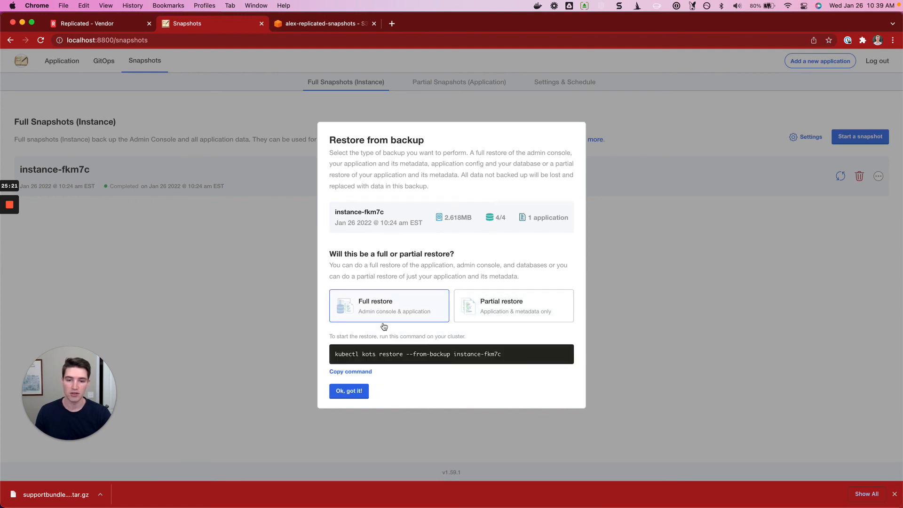
left_click(350, 375)
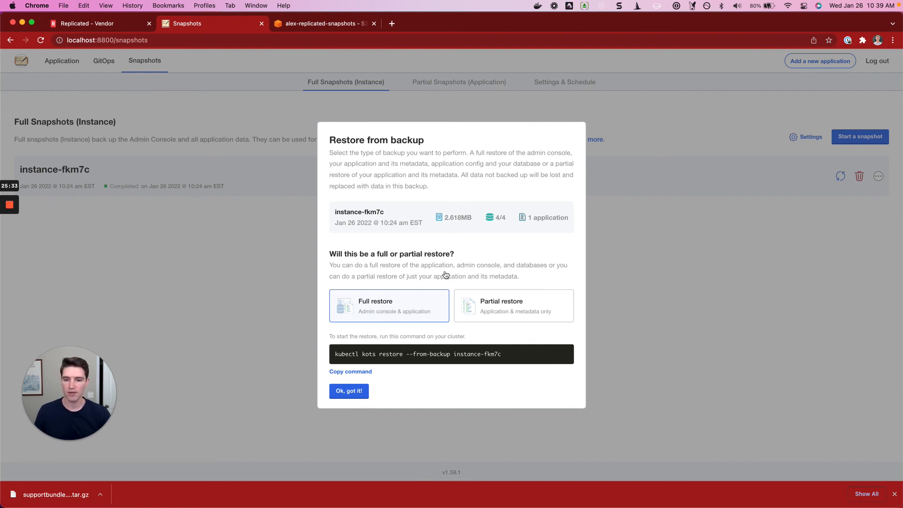
Switch to iTerm2 and run kubectl kots restore --from-backup instance-fkm7c.
key("super+Tab")
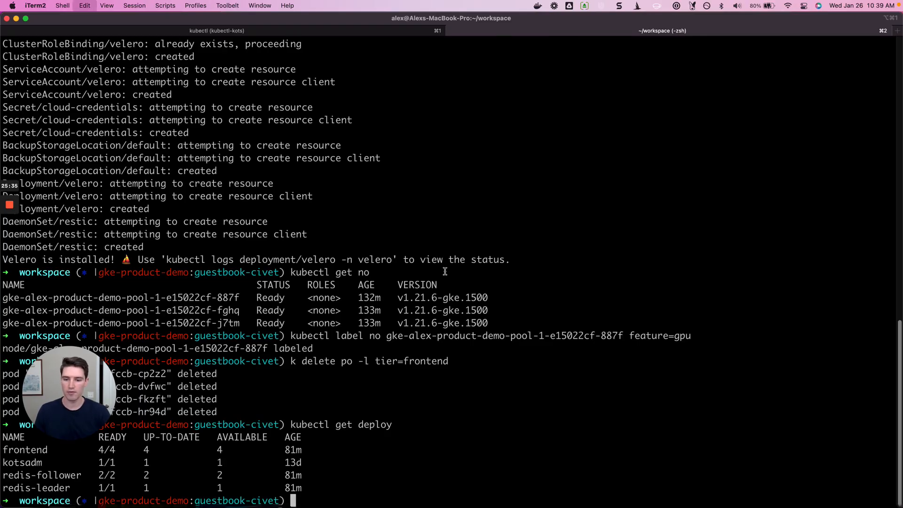
key("super+v")
key("Return")
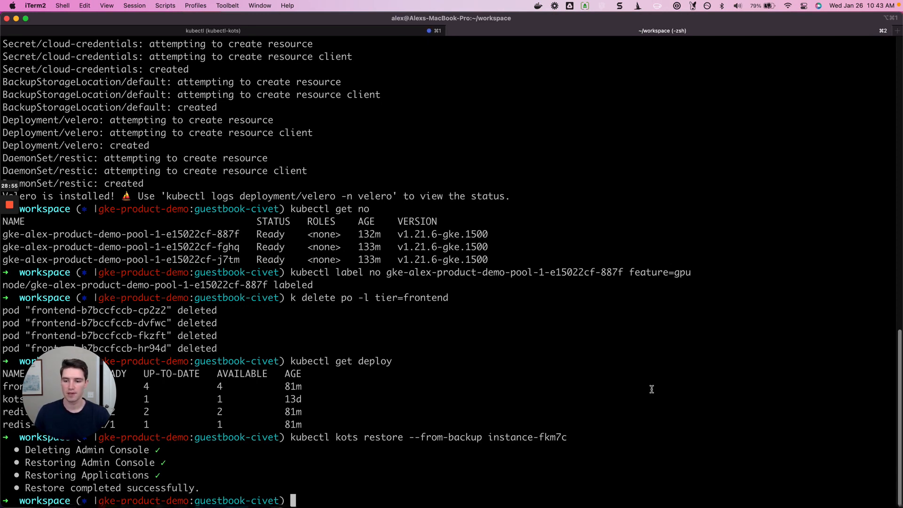
Stop the running Admin Console connection in the first terminal session and restart it with kubectl kots admin-console -n guestbook-civet.
key("super+1")
key("ctrl+c")
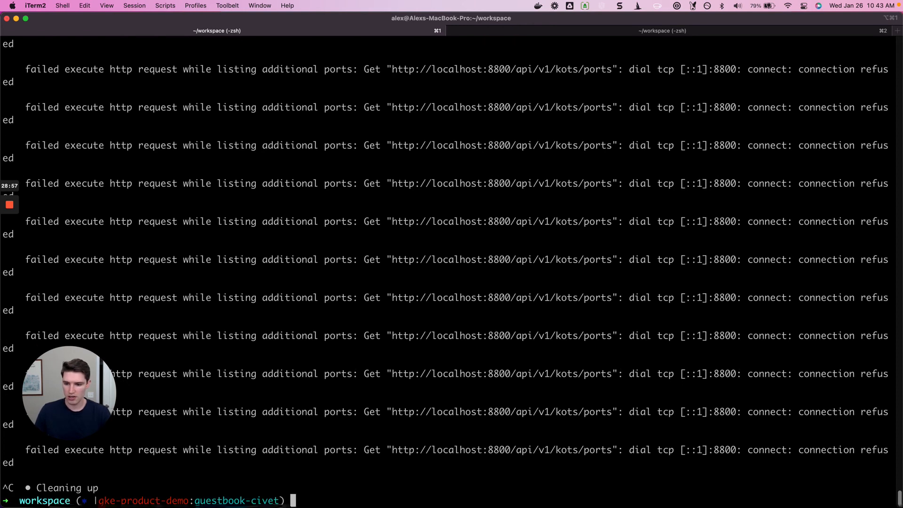
key("Up")
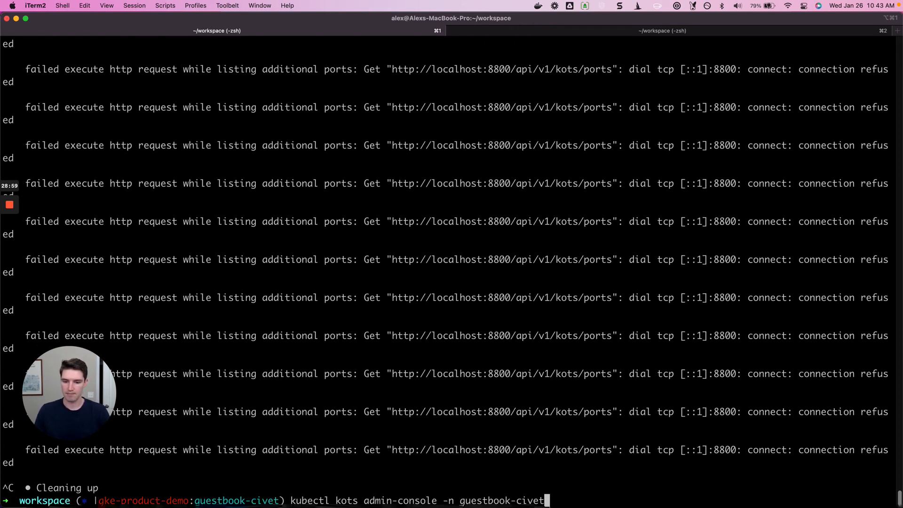
key("Return")
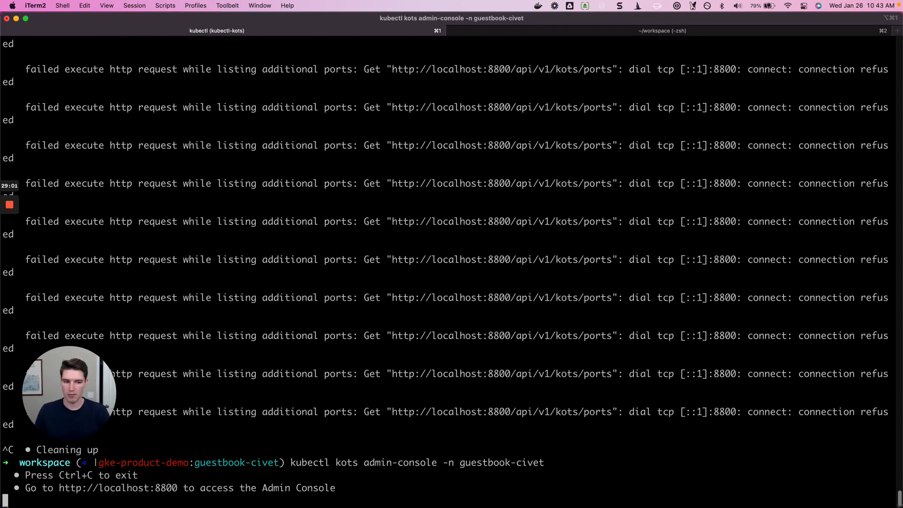
key("super+2")
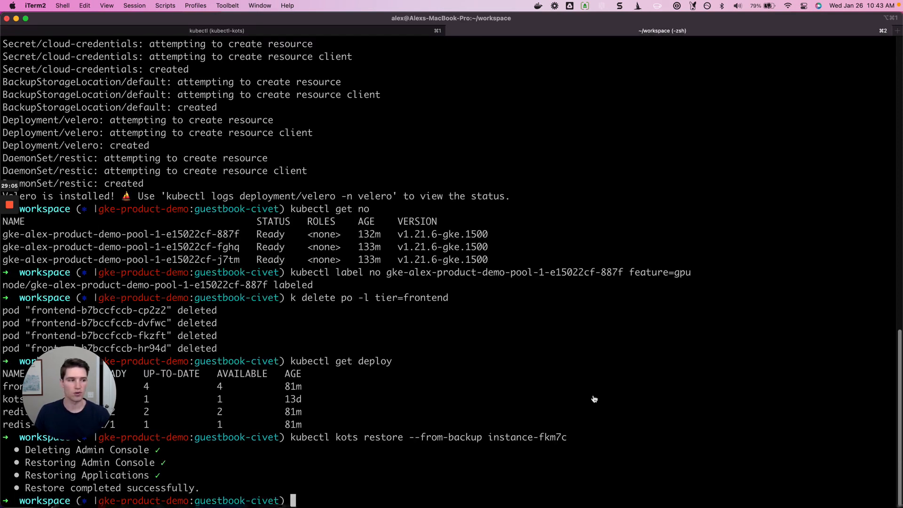
Switch to Chrome, return to the Guestbook dashboard, and review the restored application's version history.
key("super+Tab")
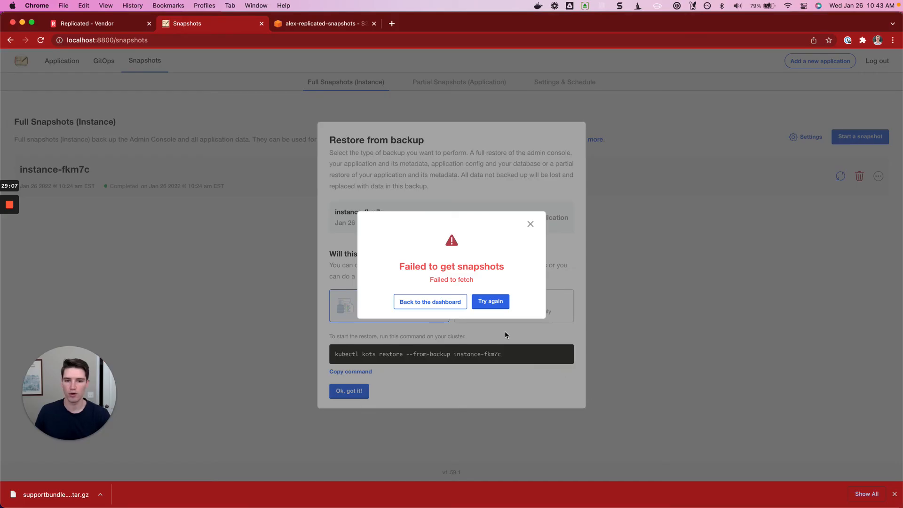
left_click(453, 301)
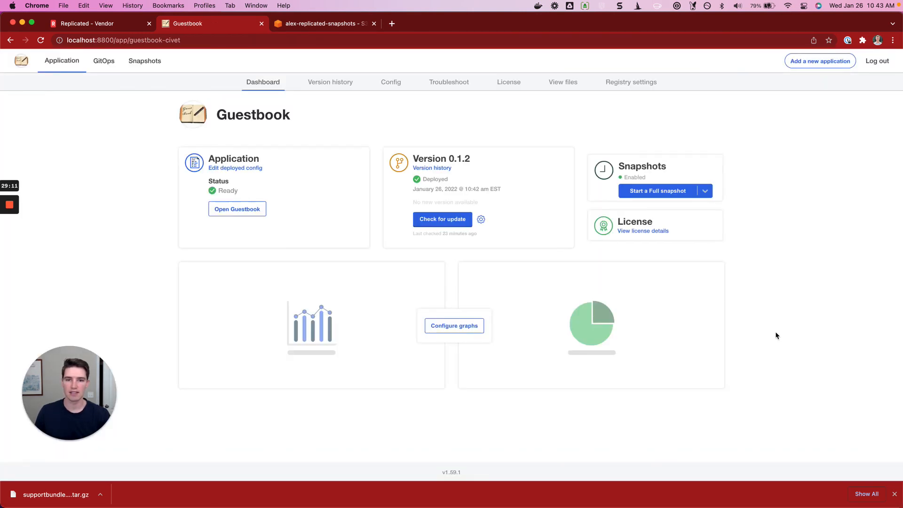
left_click(449, 174)
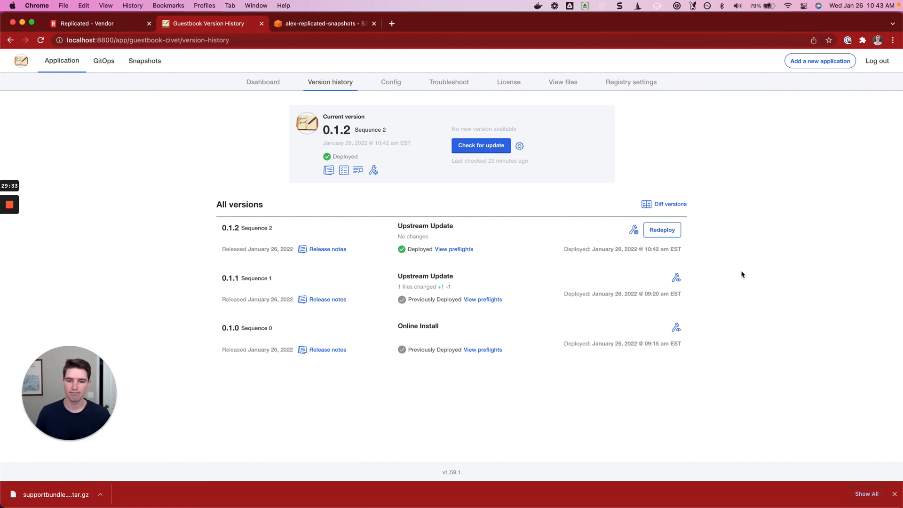
Switch to the full-screen presentation and show the closing Thank You! slide.
key("ctrl+Right")
key("Right")
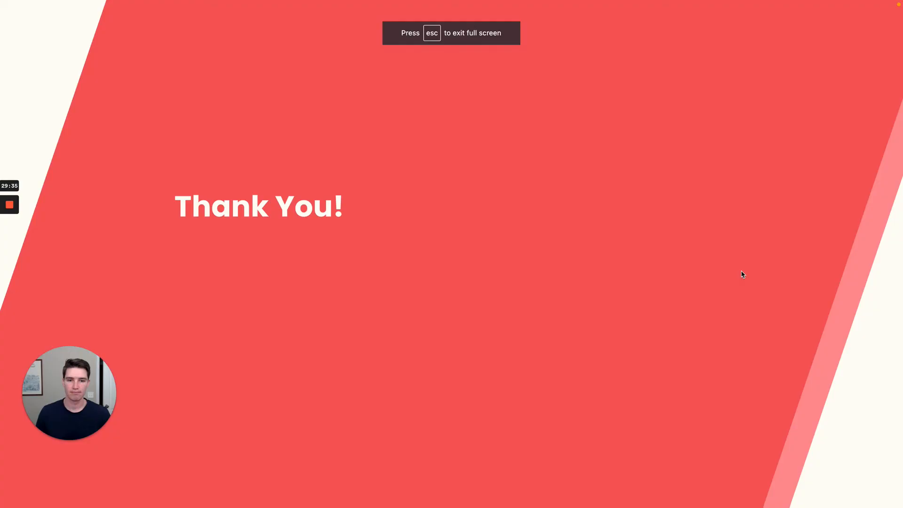